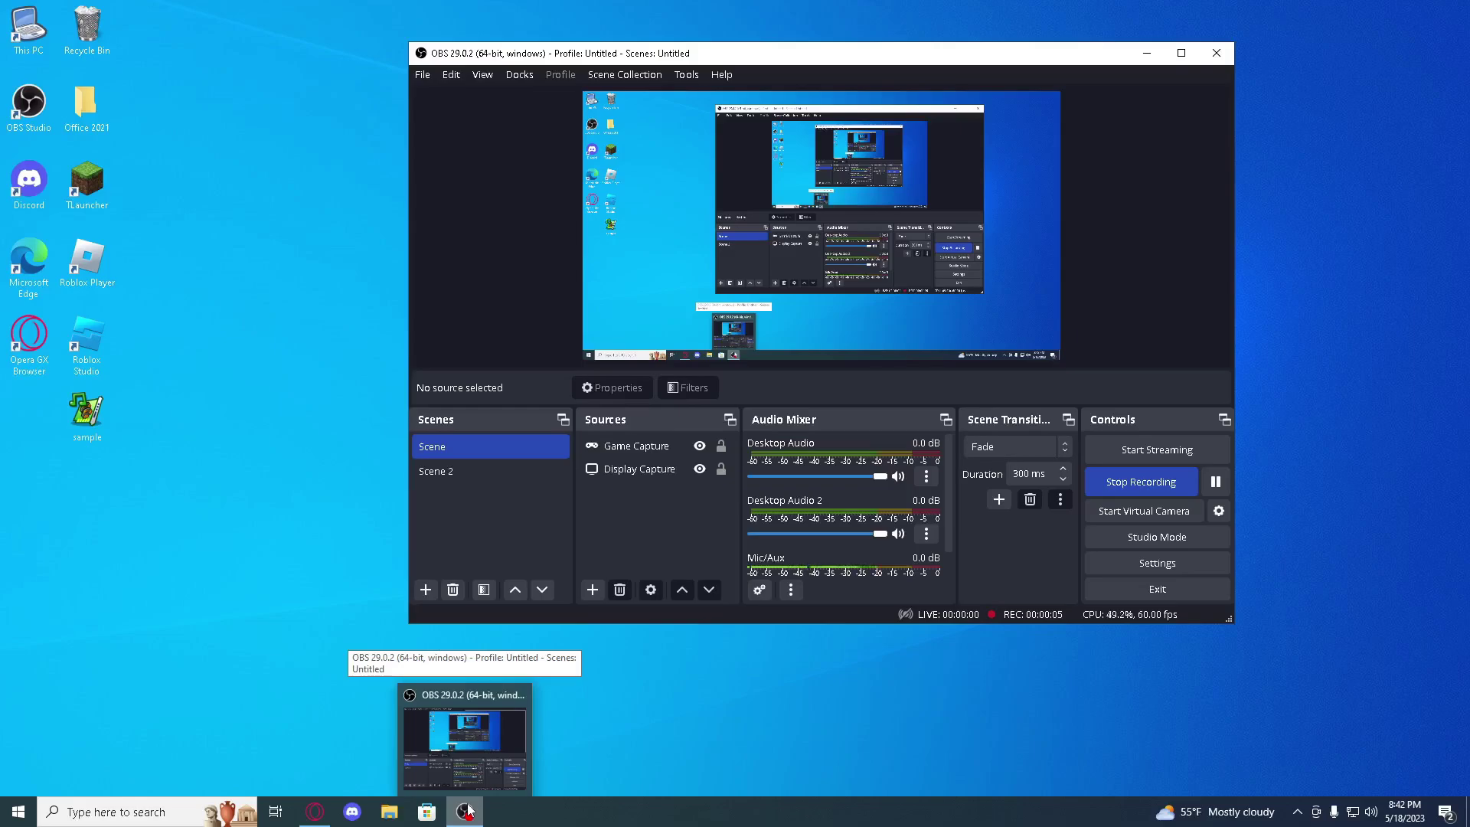
Step: Minimize the OBS Studio window to show the desktop and start a Windows search
left_click(470, 811)
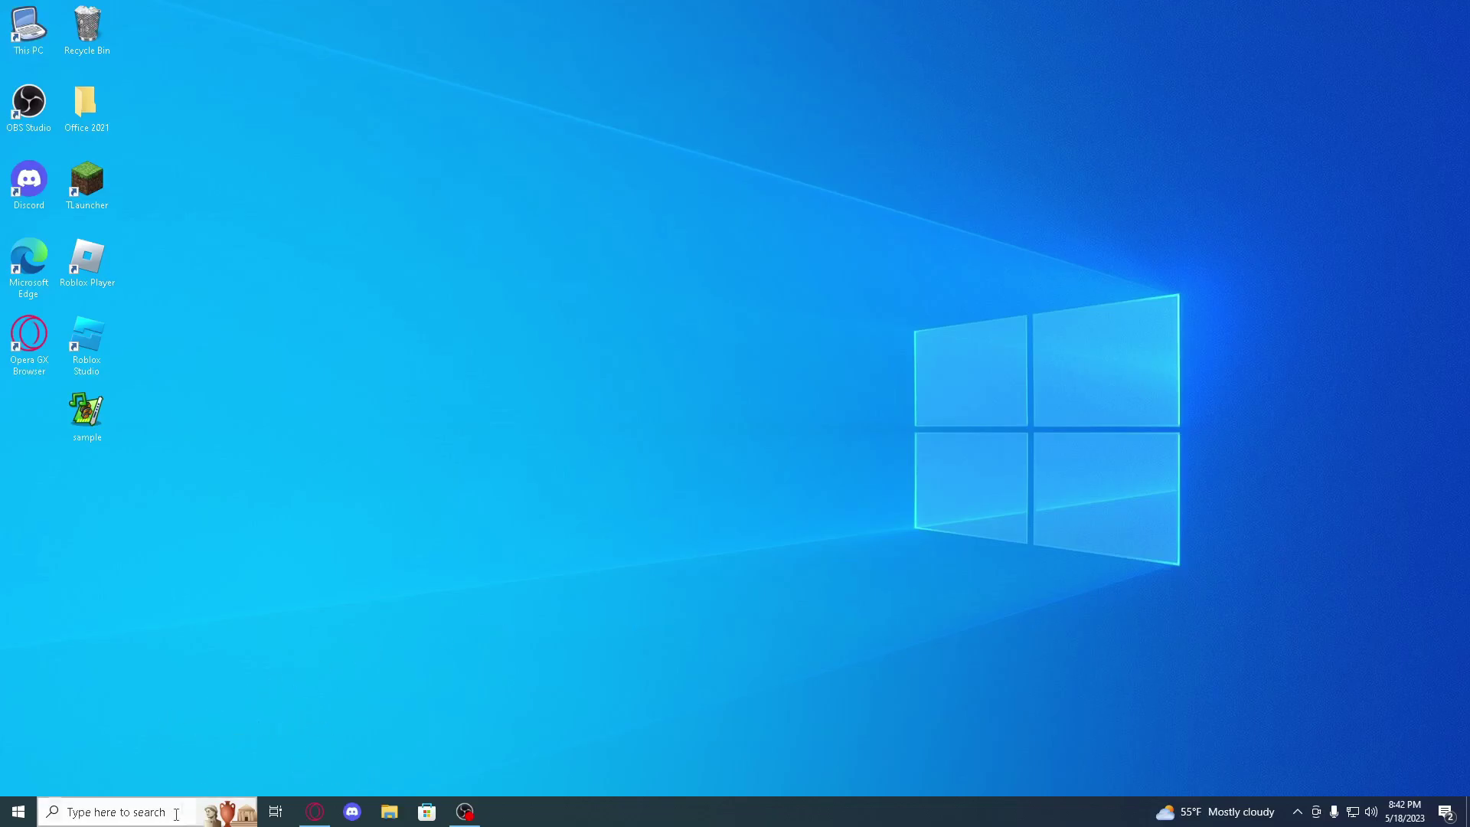
left_click(138, 811)
Step: Run 'prefetch' from the Run dialog and grant access to the C:\Windows\Prefetch folder
type("run")
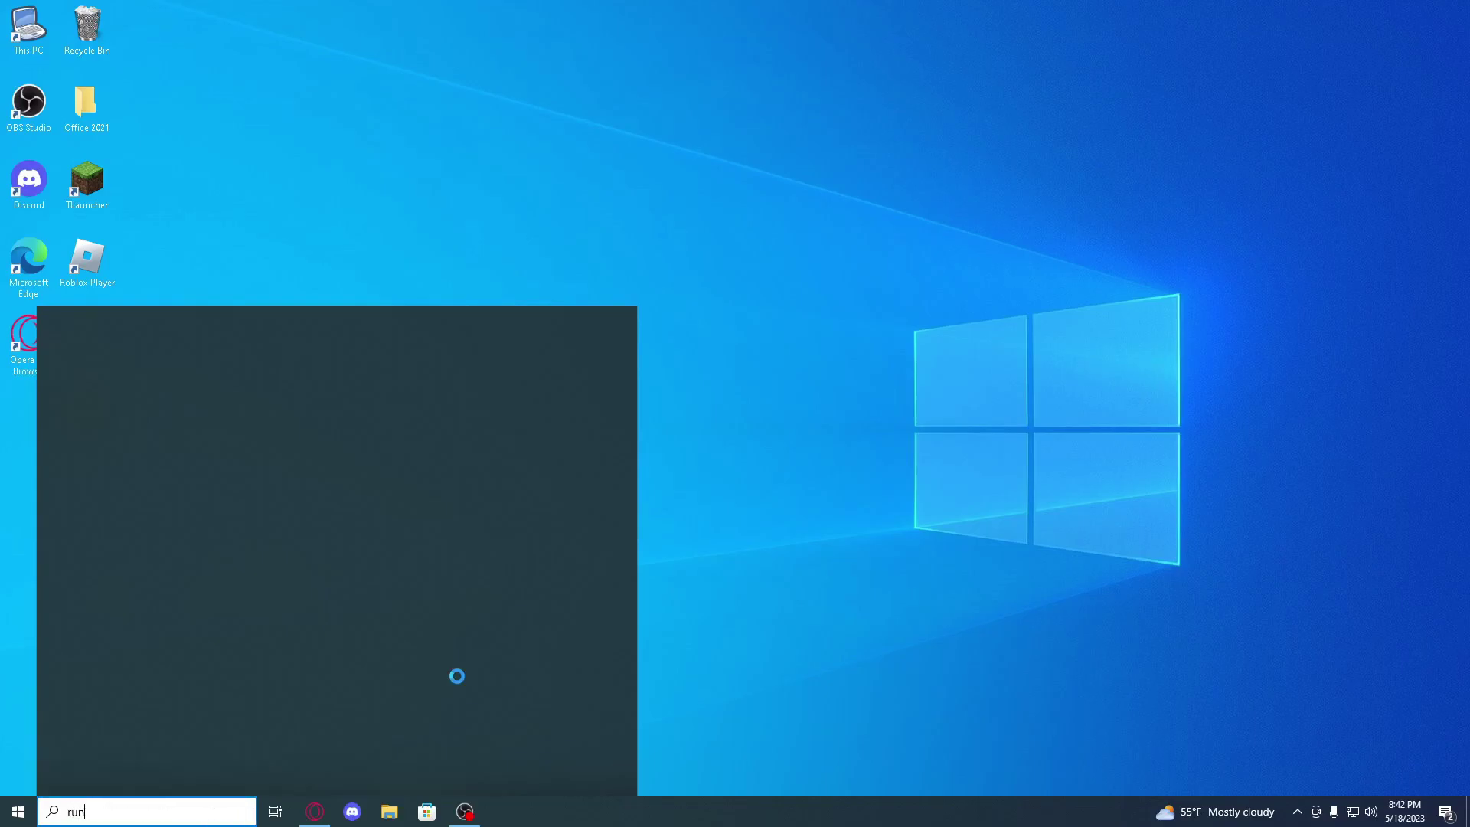
key("Return")
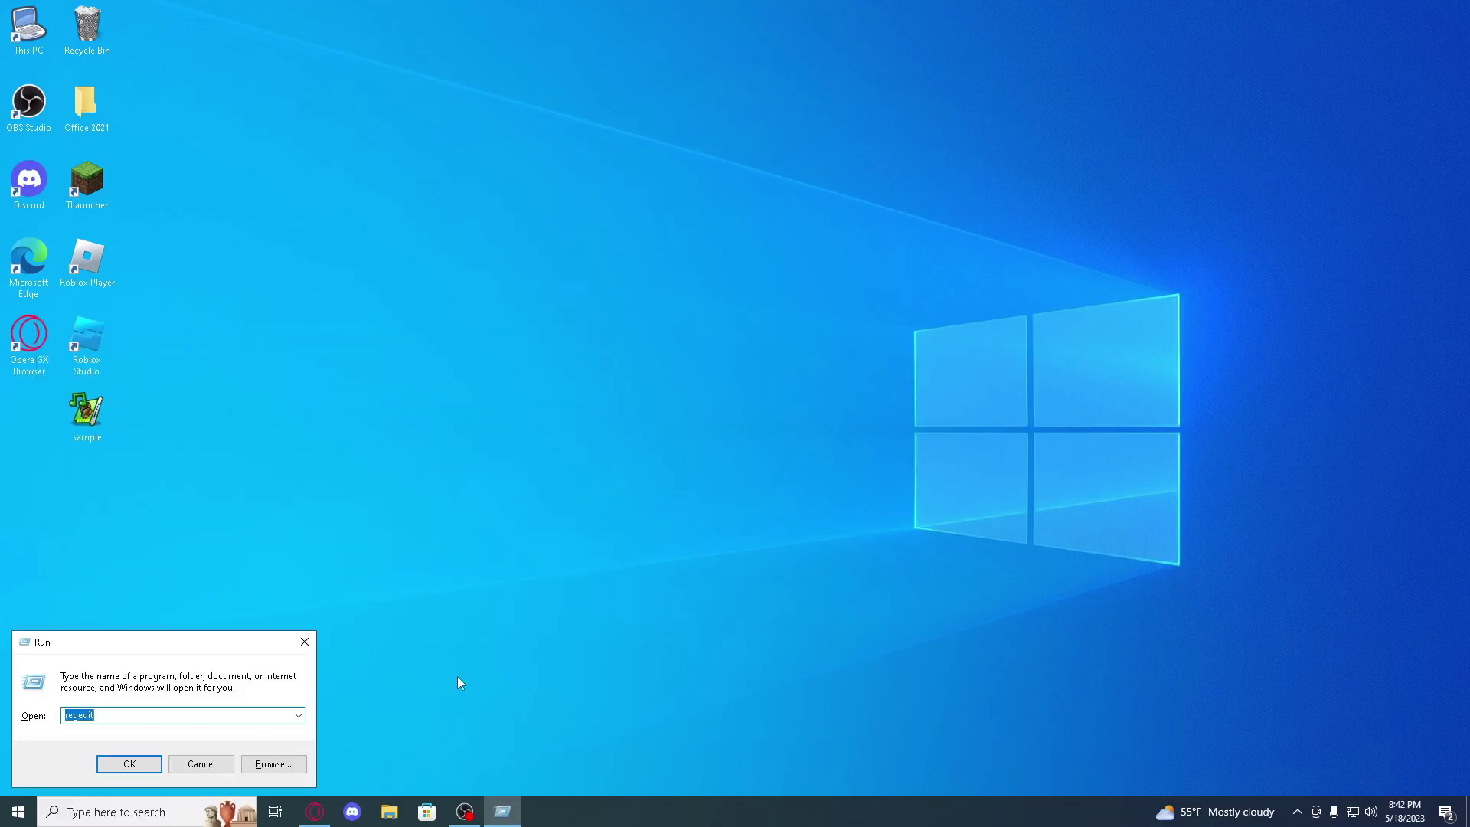
type("prefetch")
key("Return")
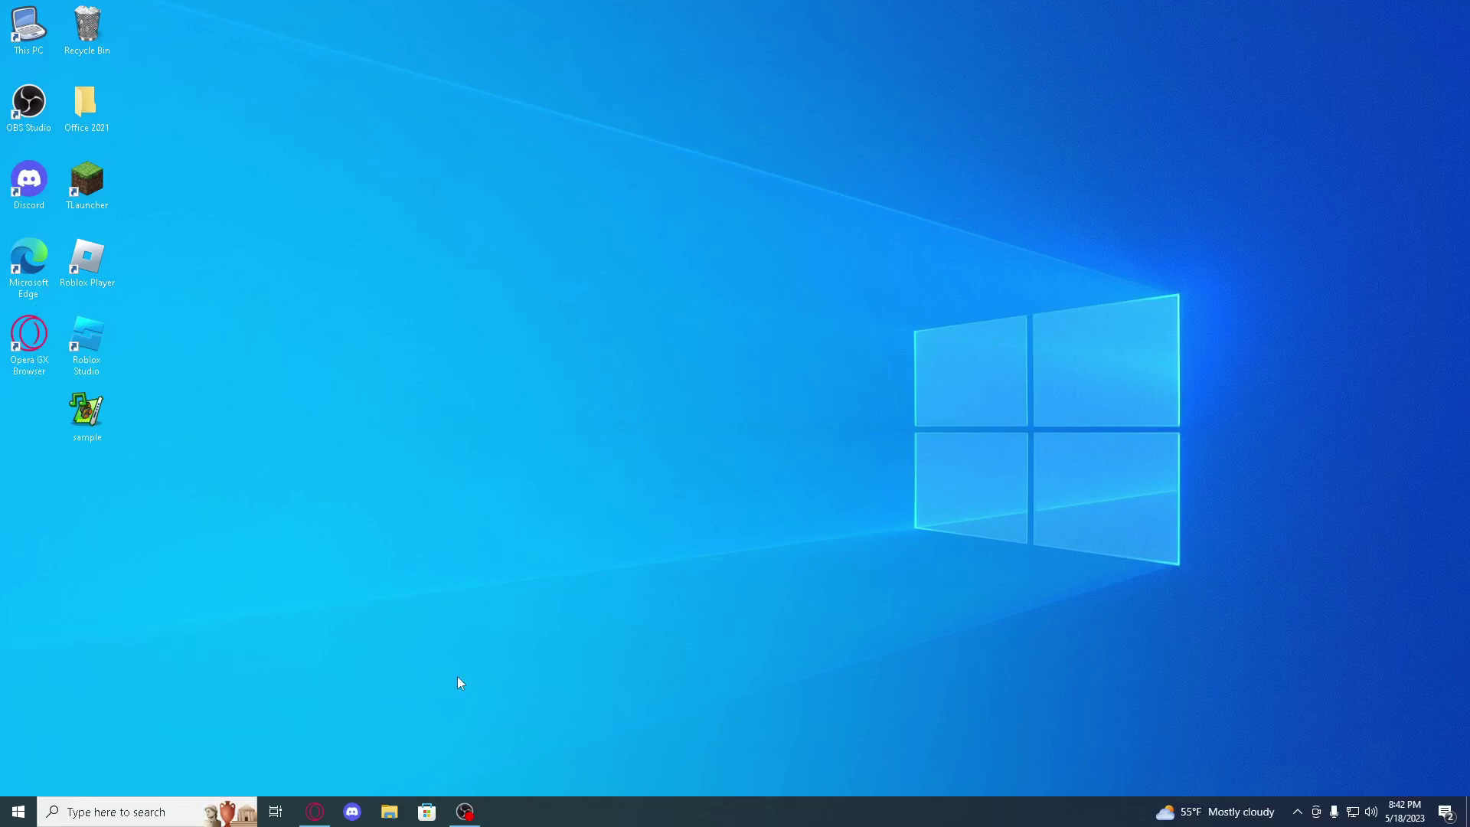
left_click(751, 425)
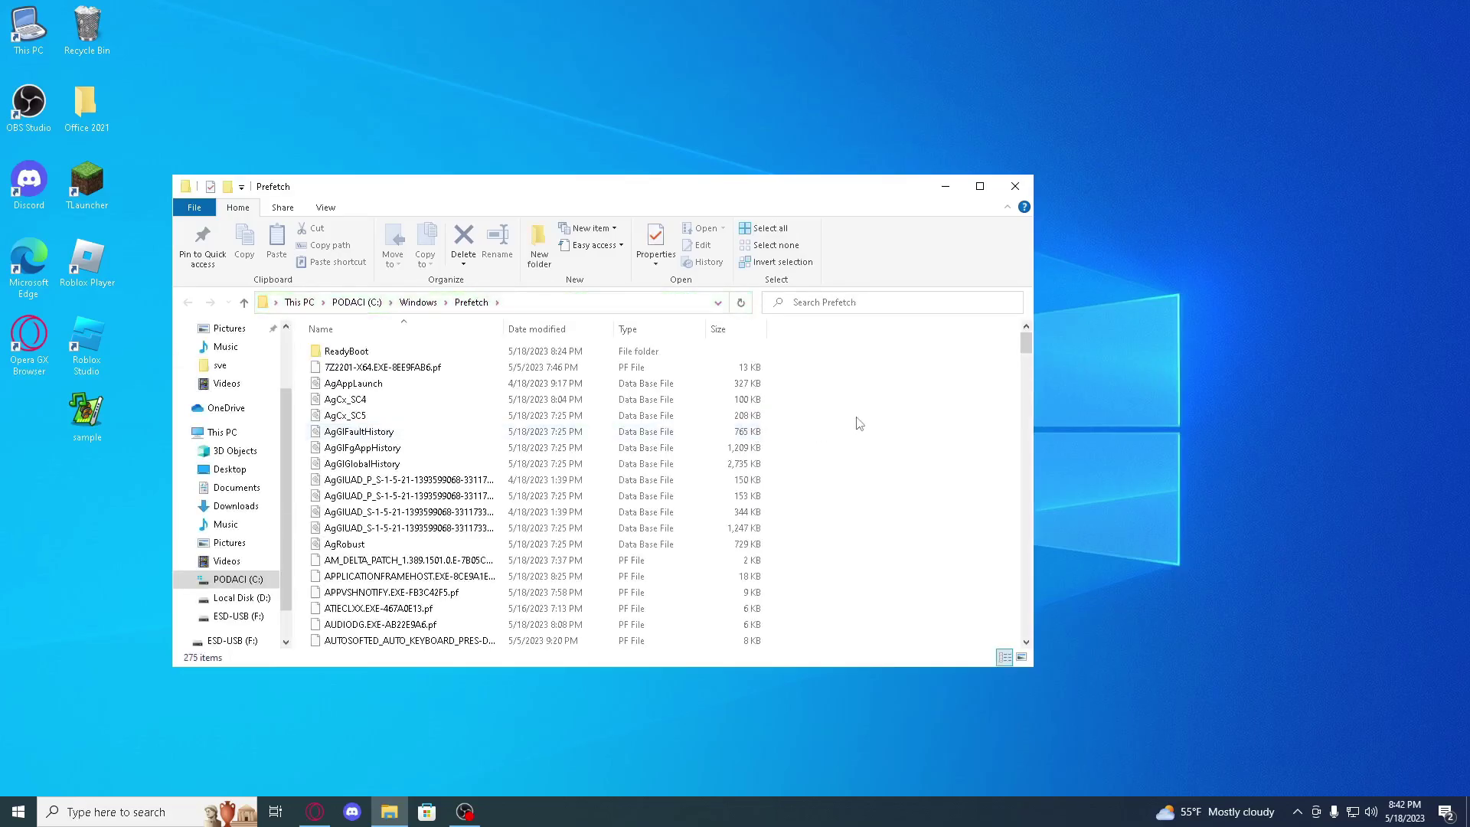
Step: Recycle all Prefetch files, skipping the locked in-use ones, and close the folder window
key("ctrl+a")
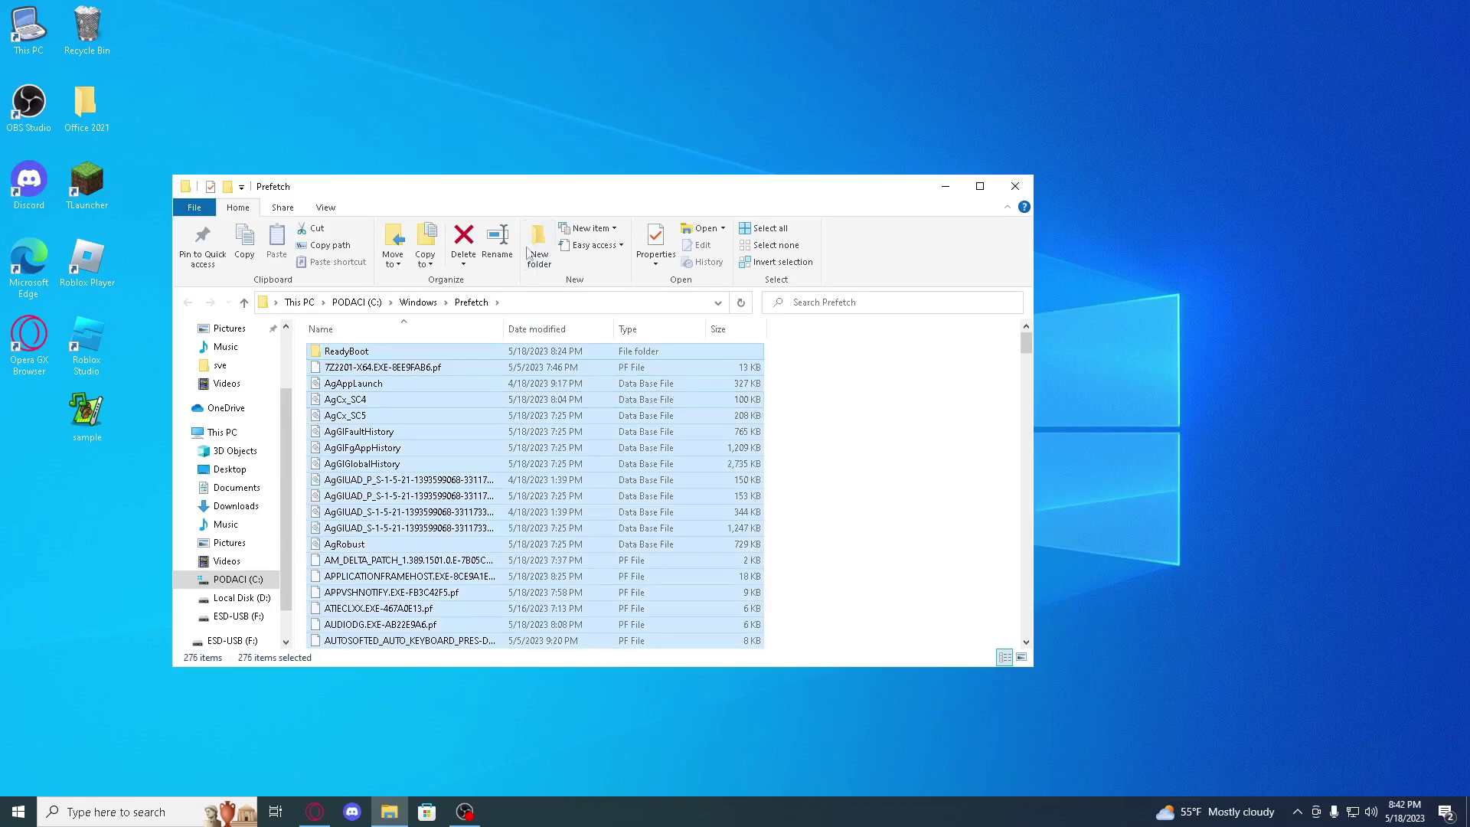
left_click(463, 239)
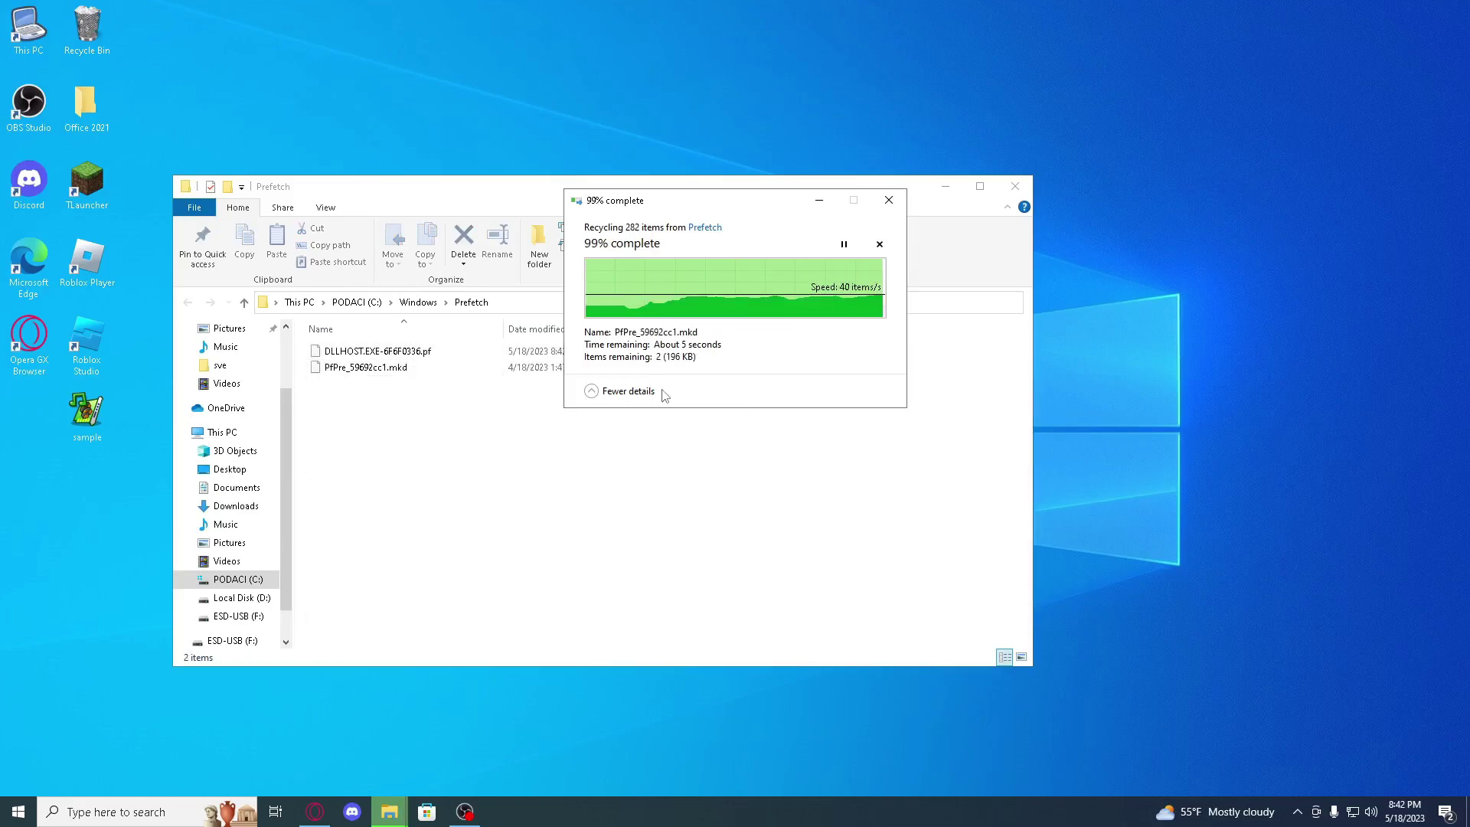
left_click(681, 352)
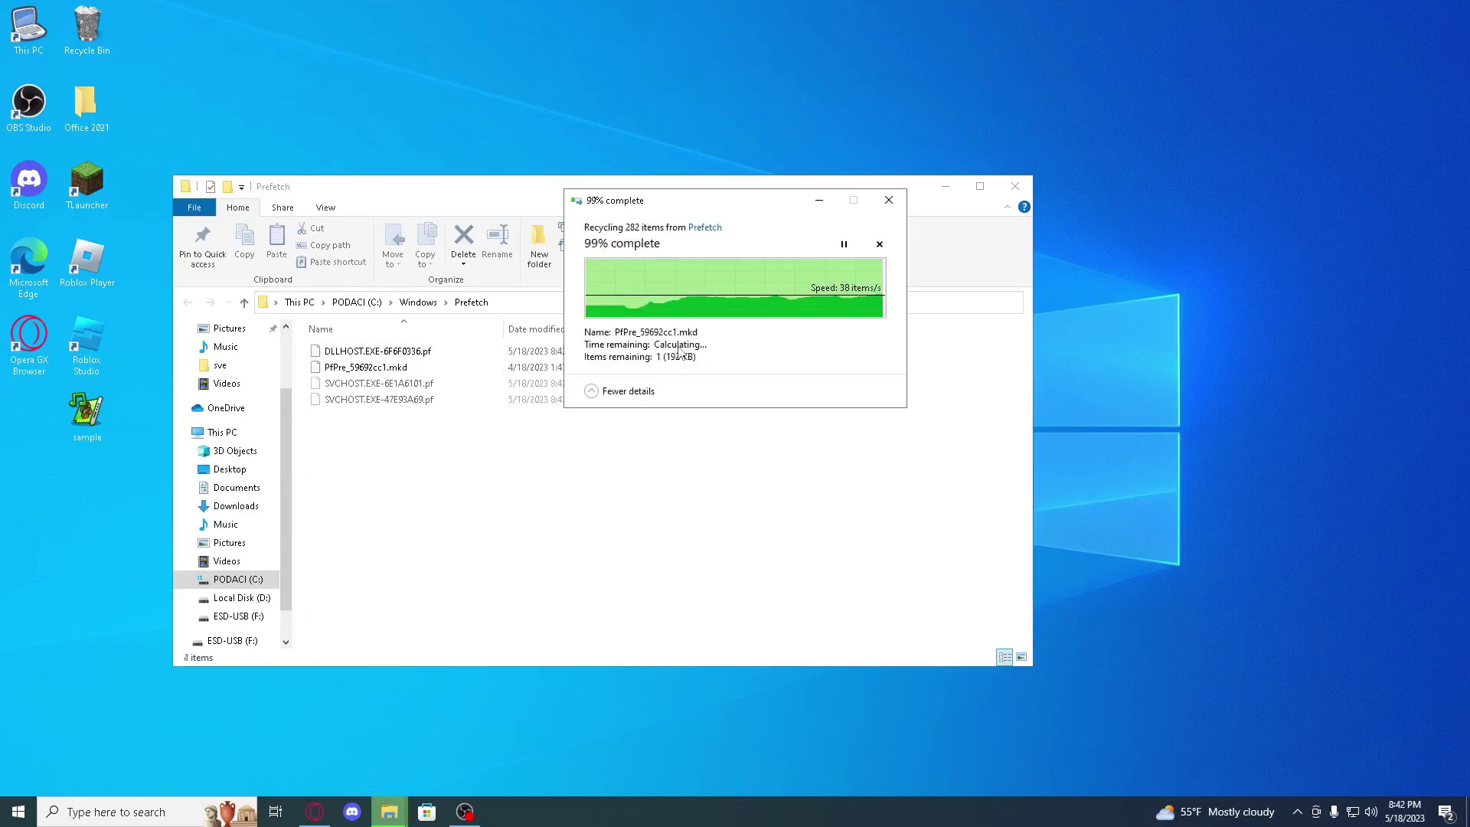
left_click(680, 353)
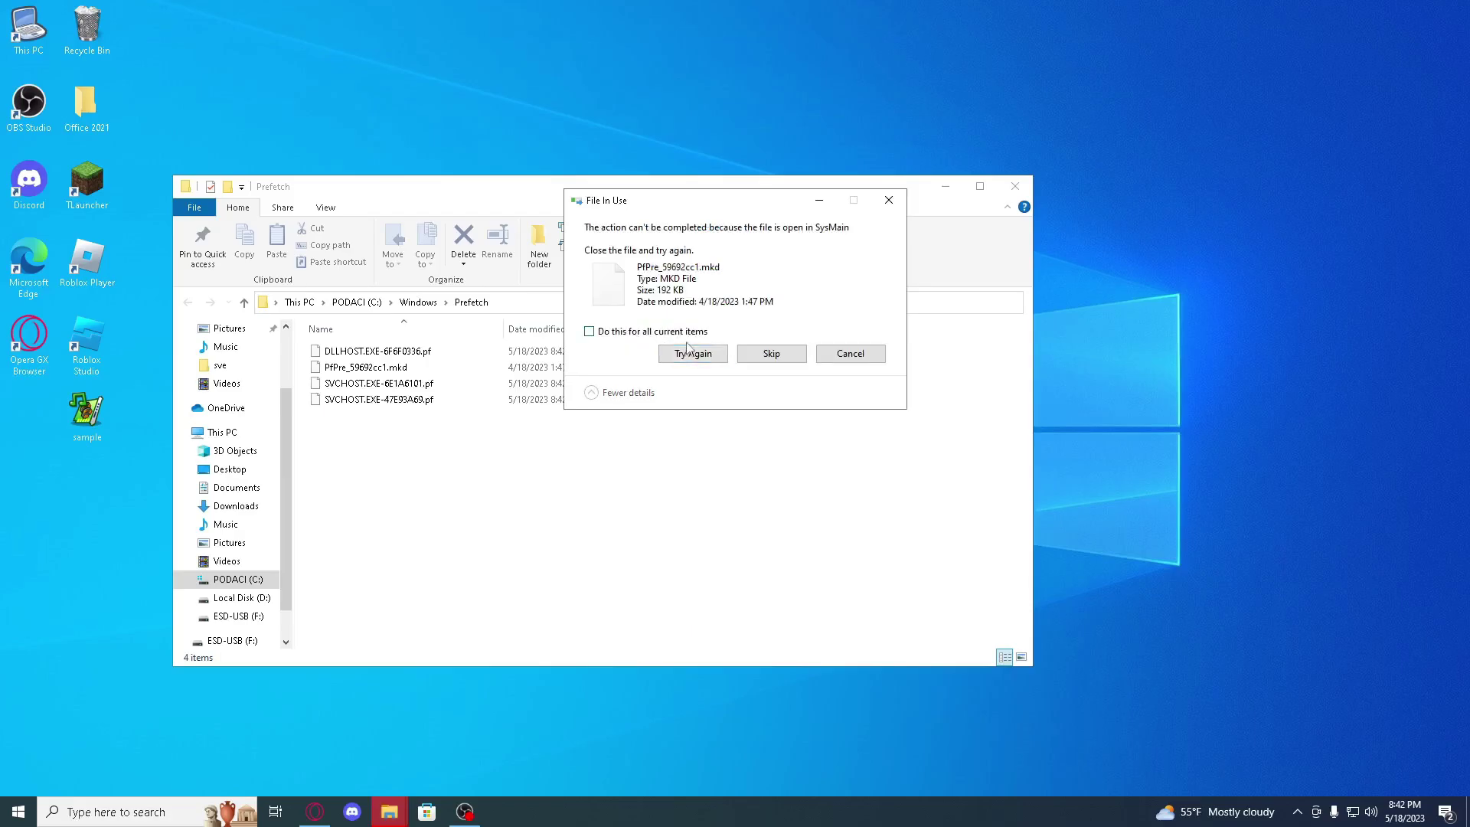
left_click(688, 333)
left_click(759, 358)
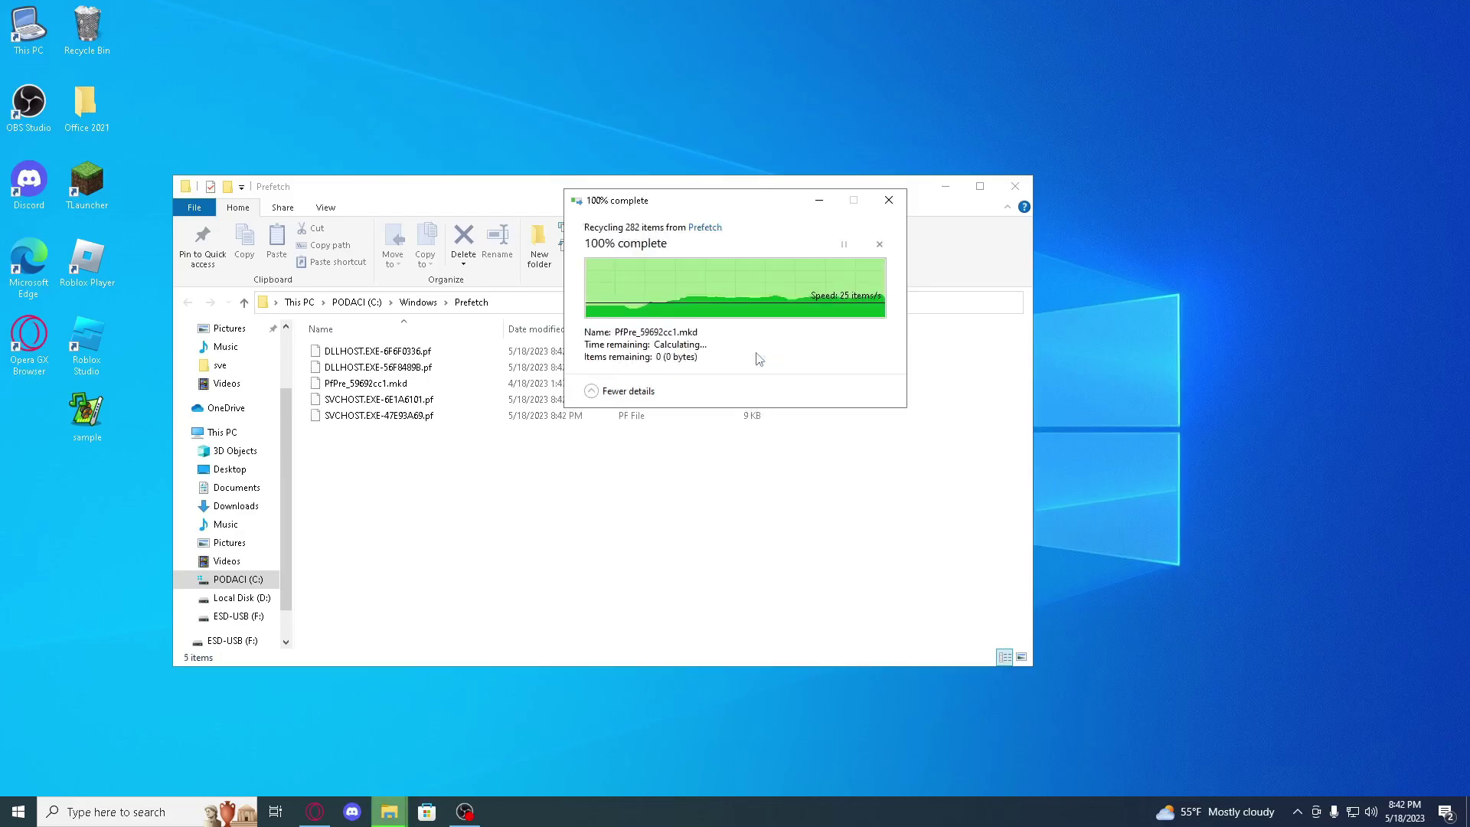
left_click(1015, 186)
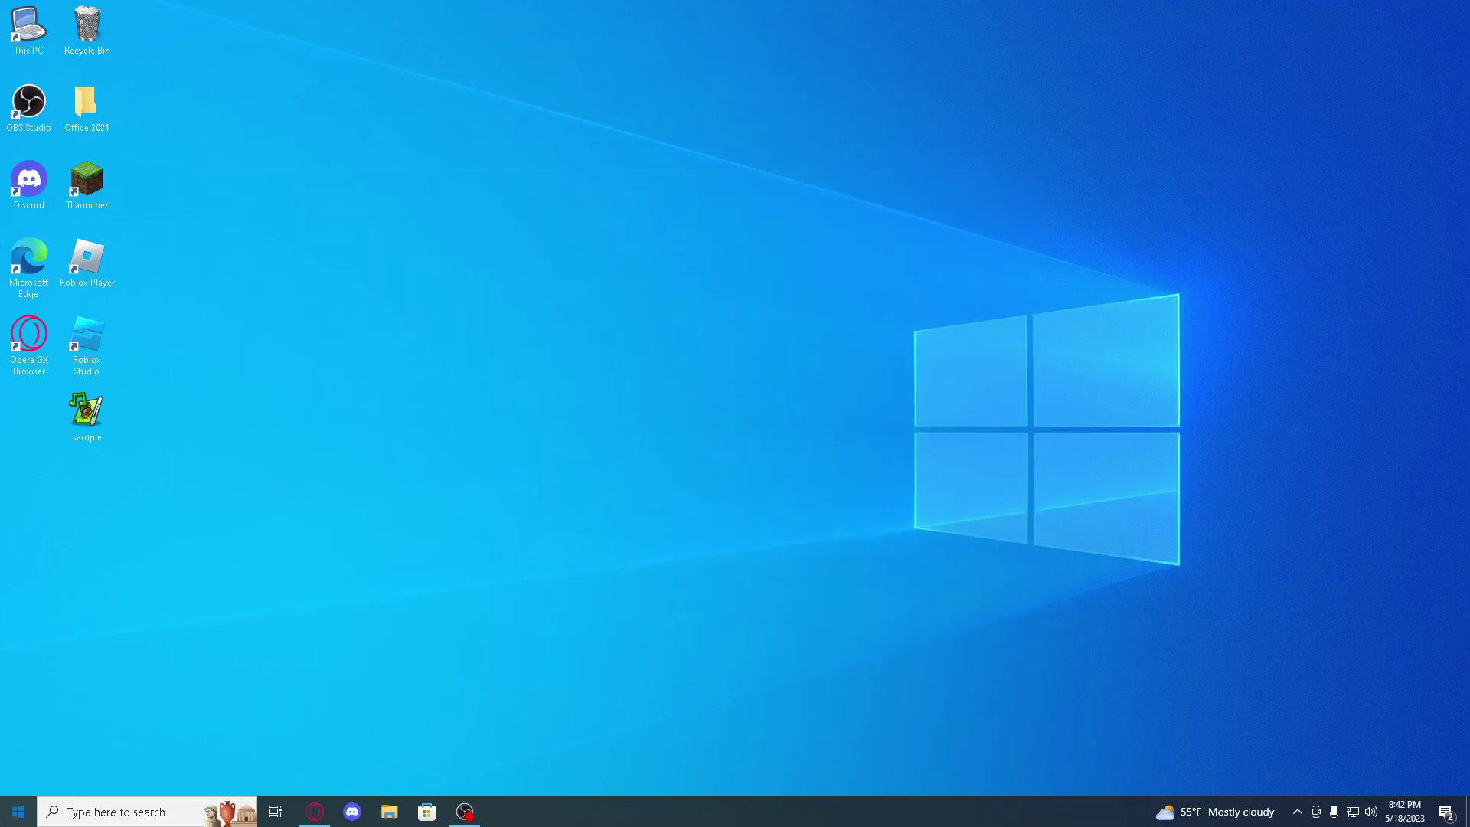
Step: Open C:\Windows\Temp by running 'temp' from the Run dialog and granting access
left_click(18, 811)
type("run")
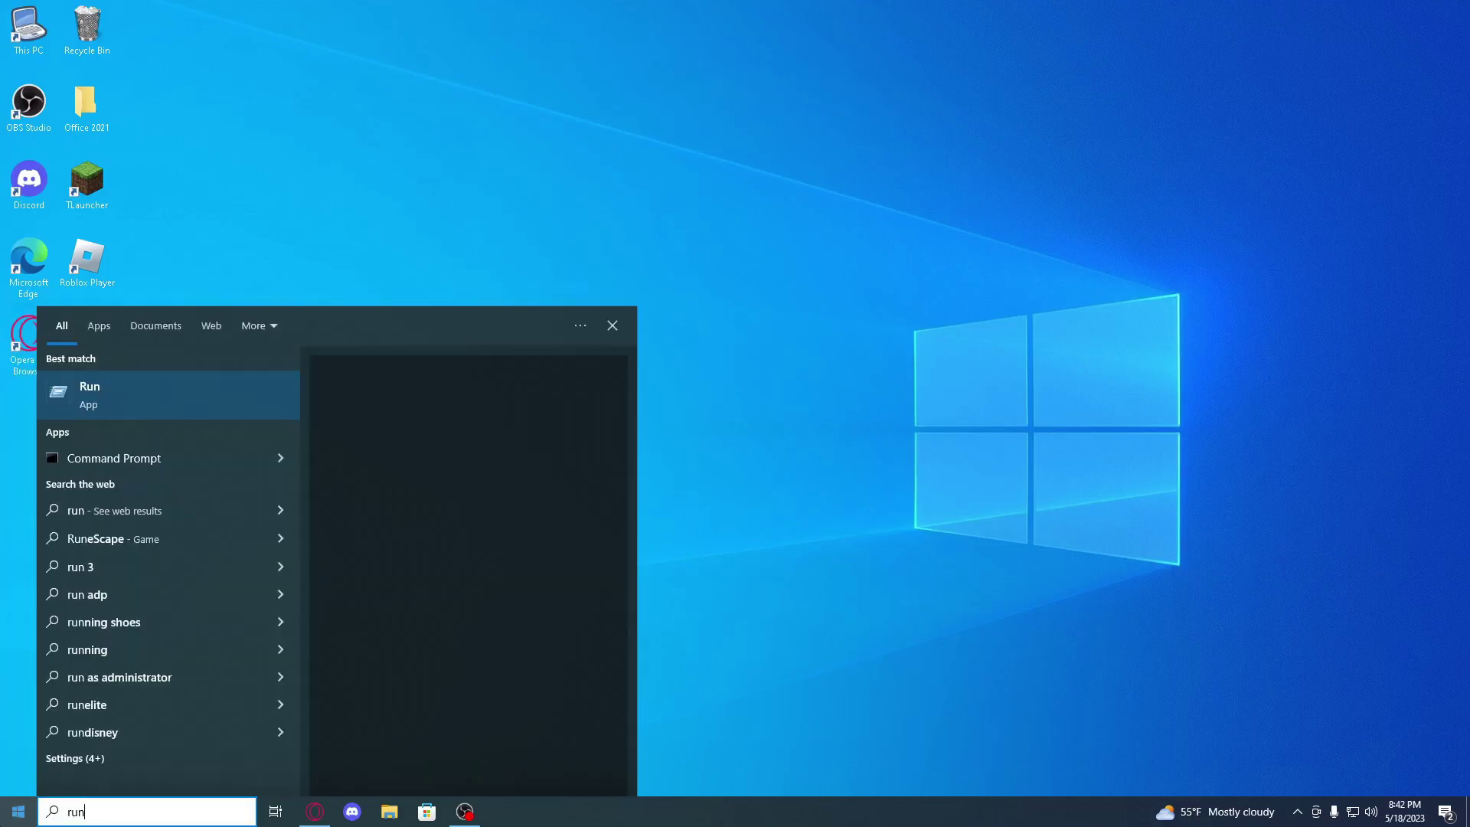
key("Return")
type("temp")
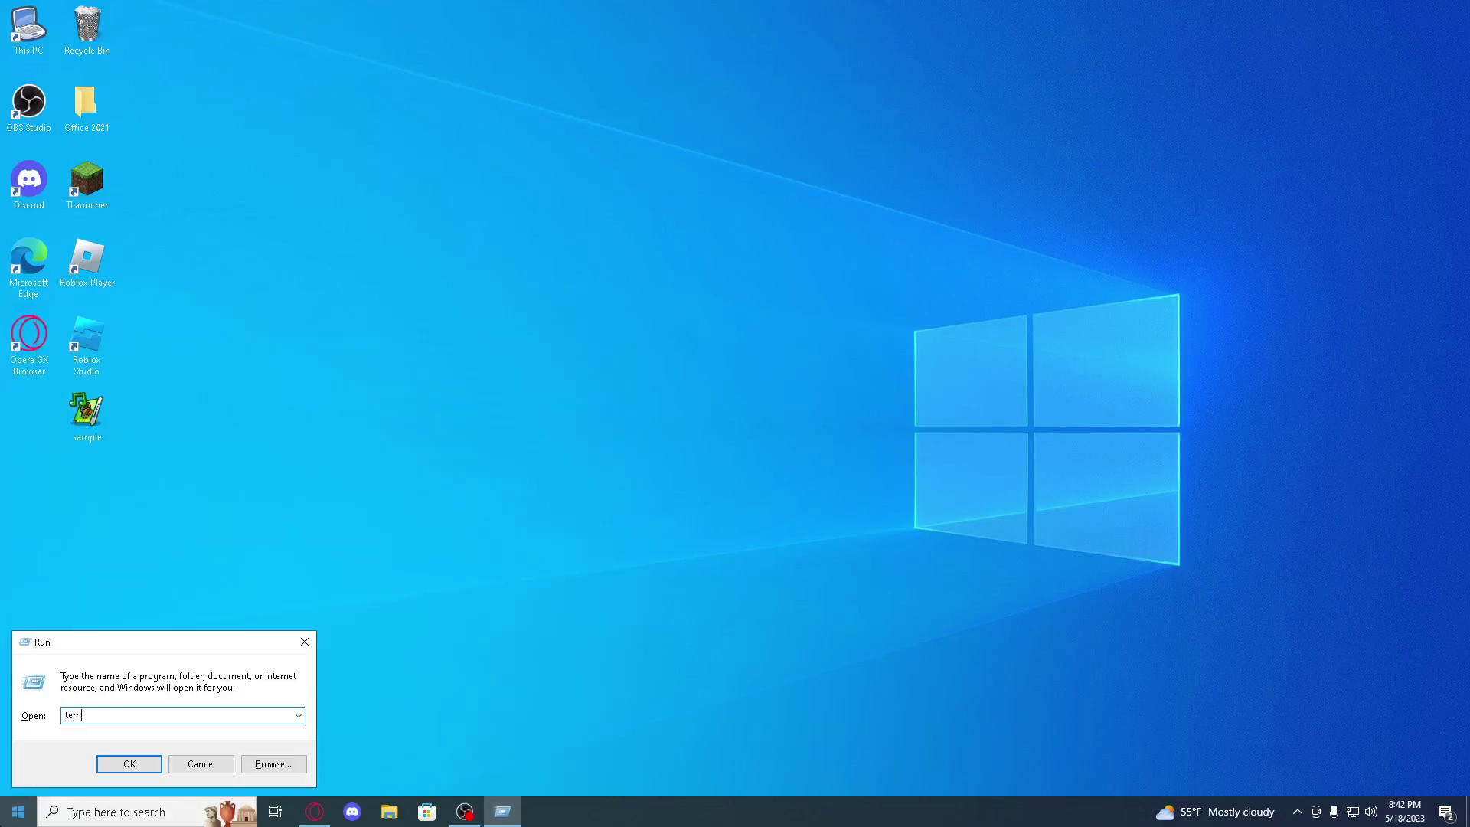
key("Return")
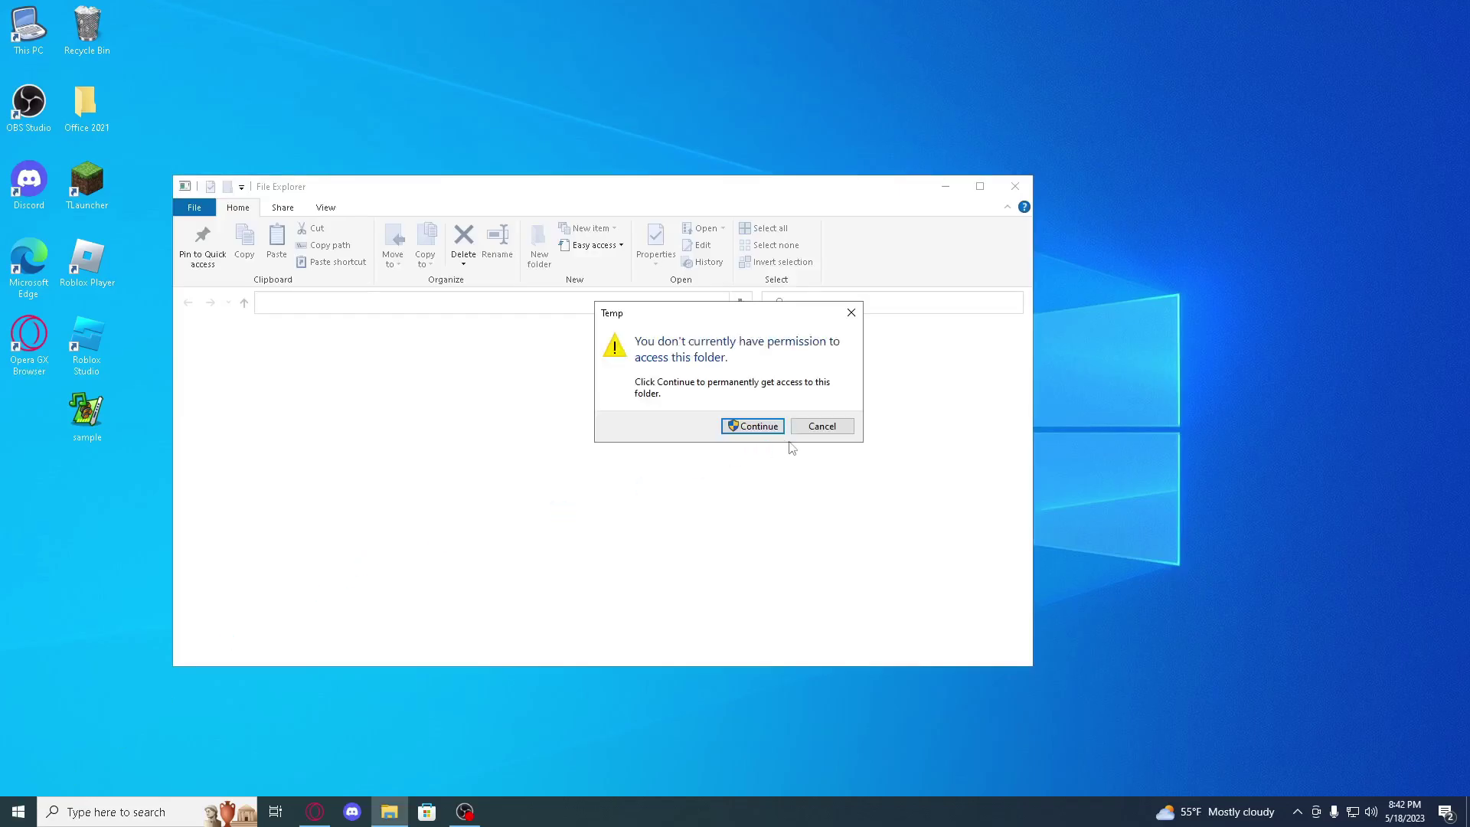
left_click(765, 425)
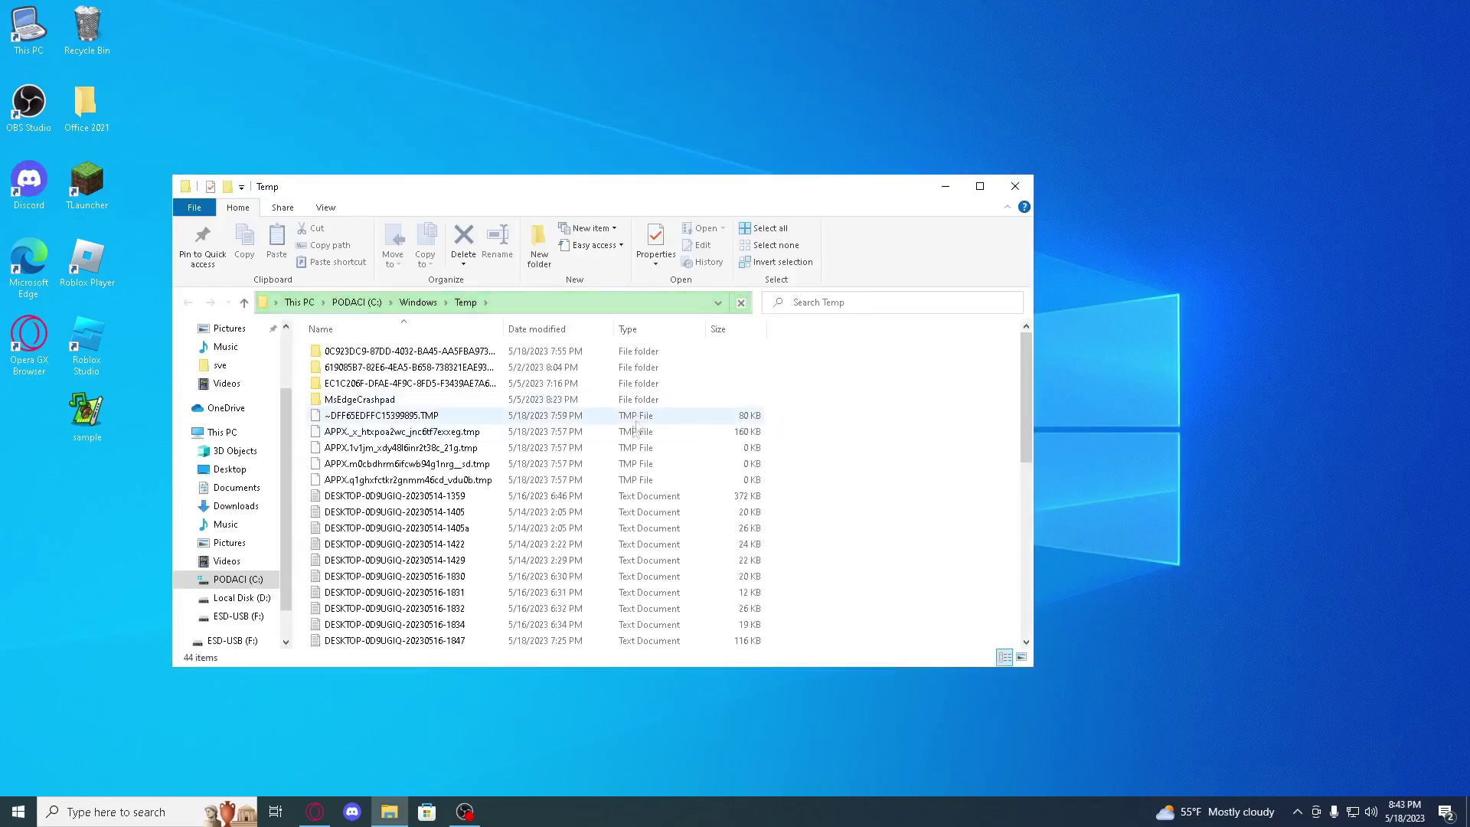
Step: Delete the Temp folder's 44 items, skipping in-use files so four remain, and close it
key("ctrl+a")
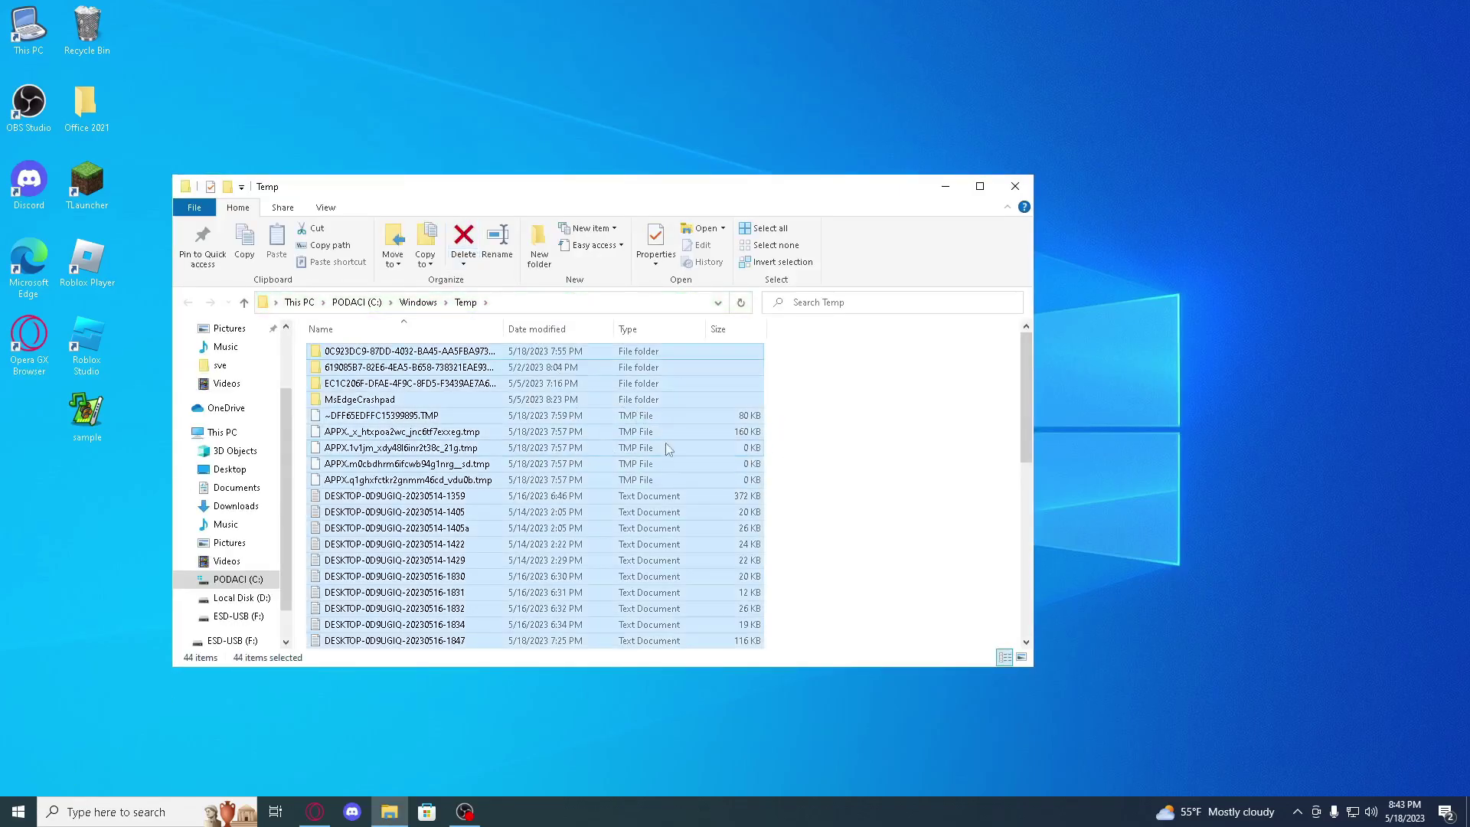
key("Delete")
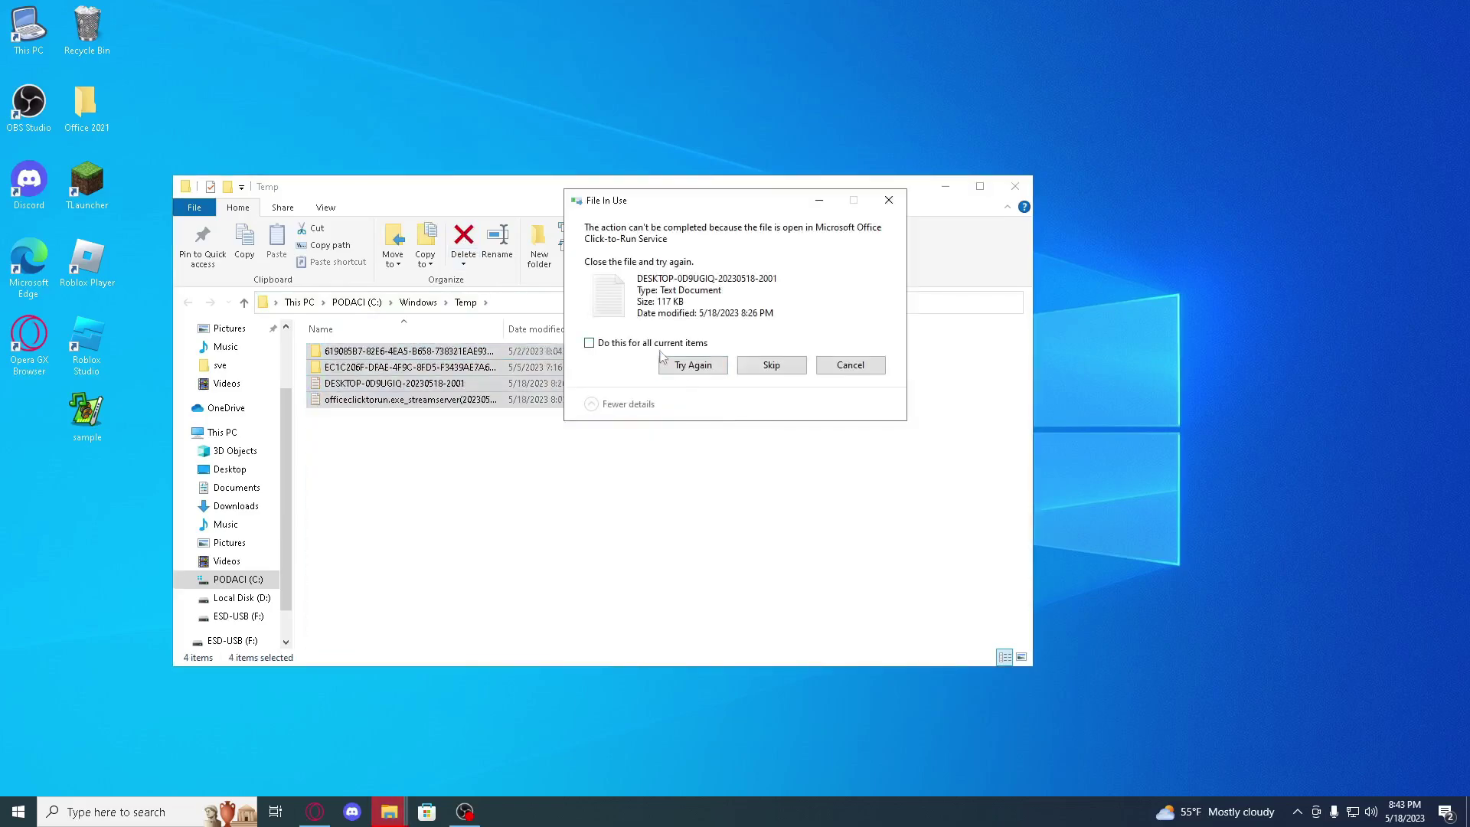
left_click(770, 366)
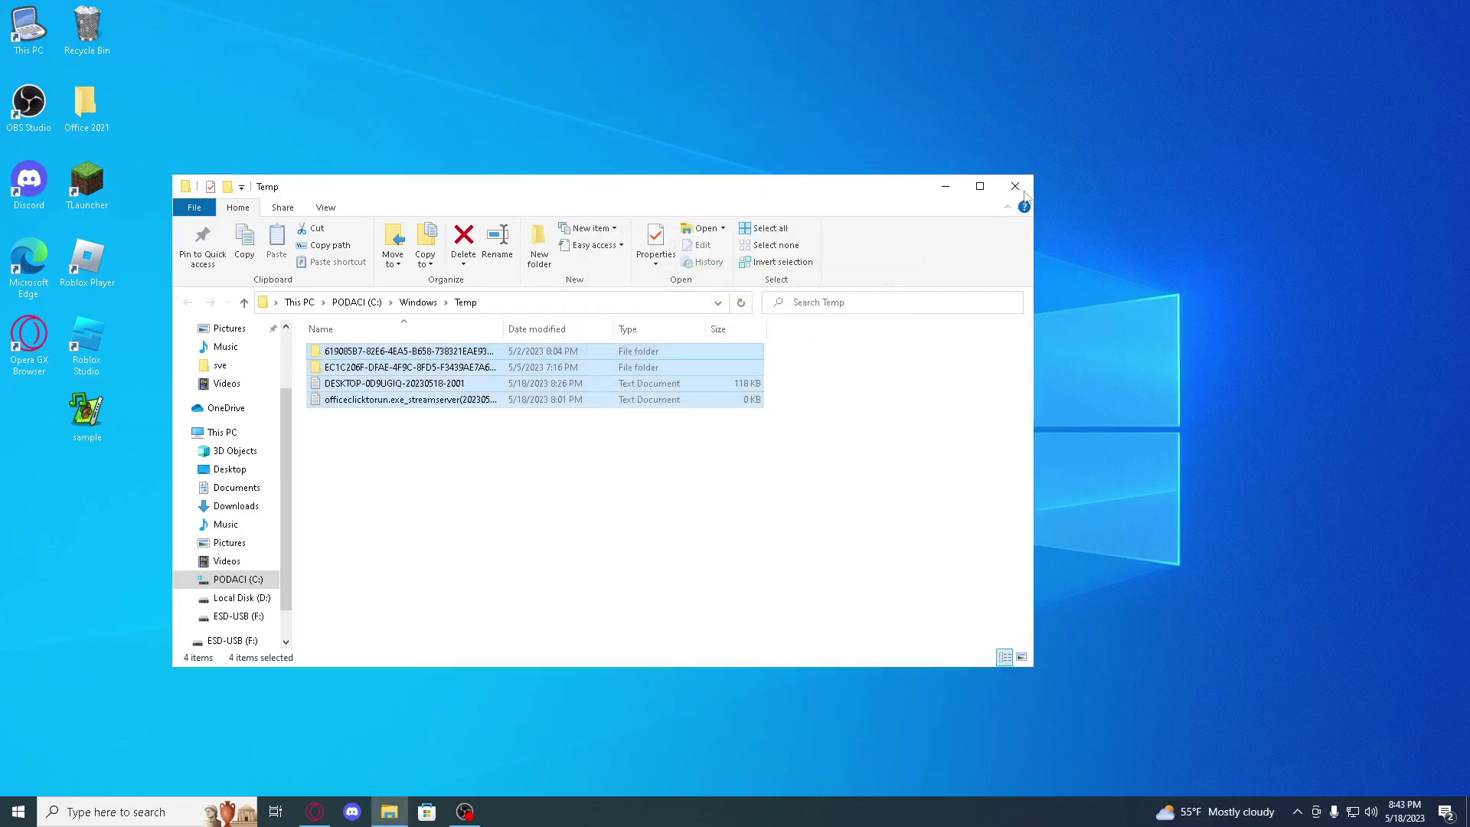
left_click(601, 424)
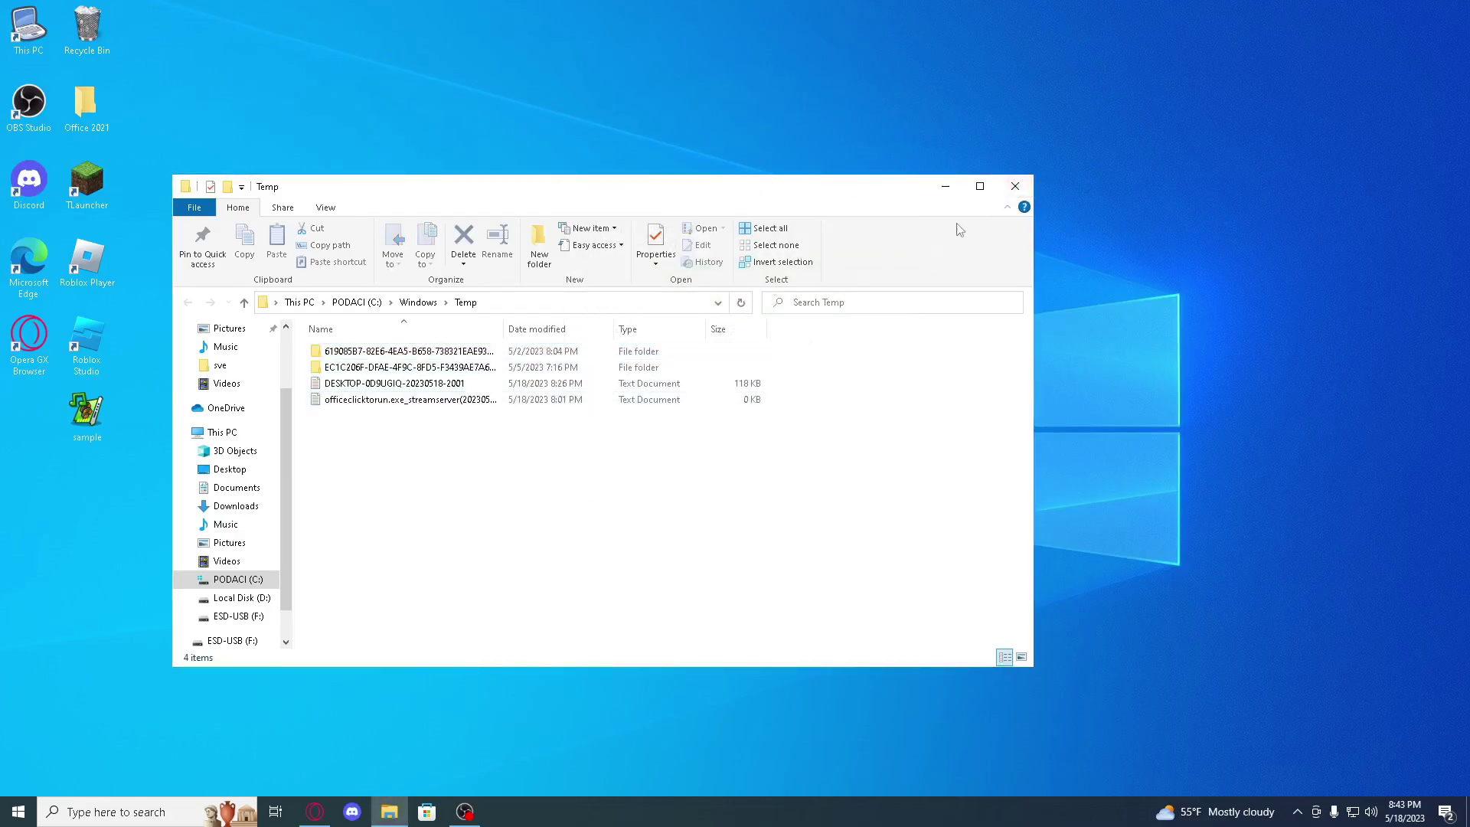
left_click(1018, 190)
left_click(18, 811)
Step: Open the user %temp% folder through the Run dialog
type("run")
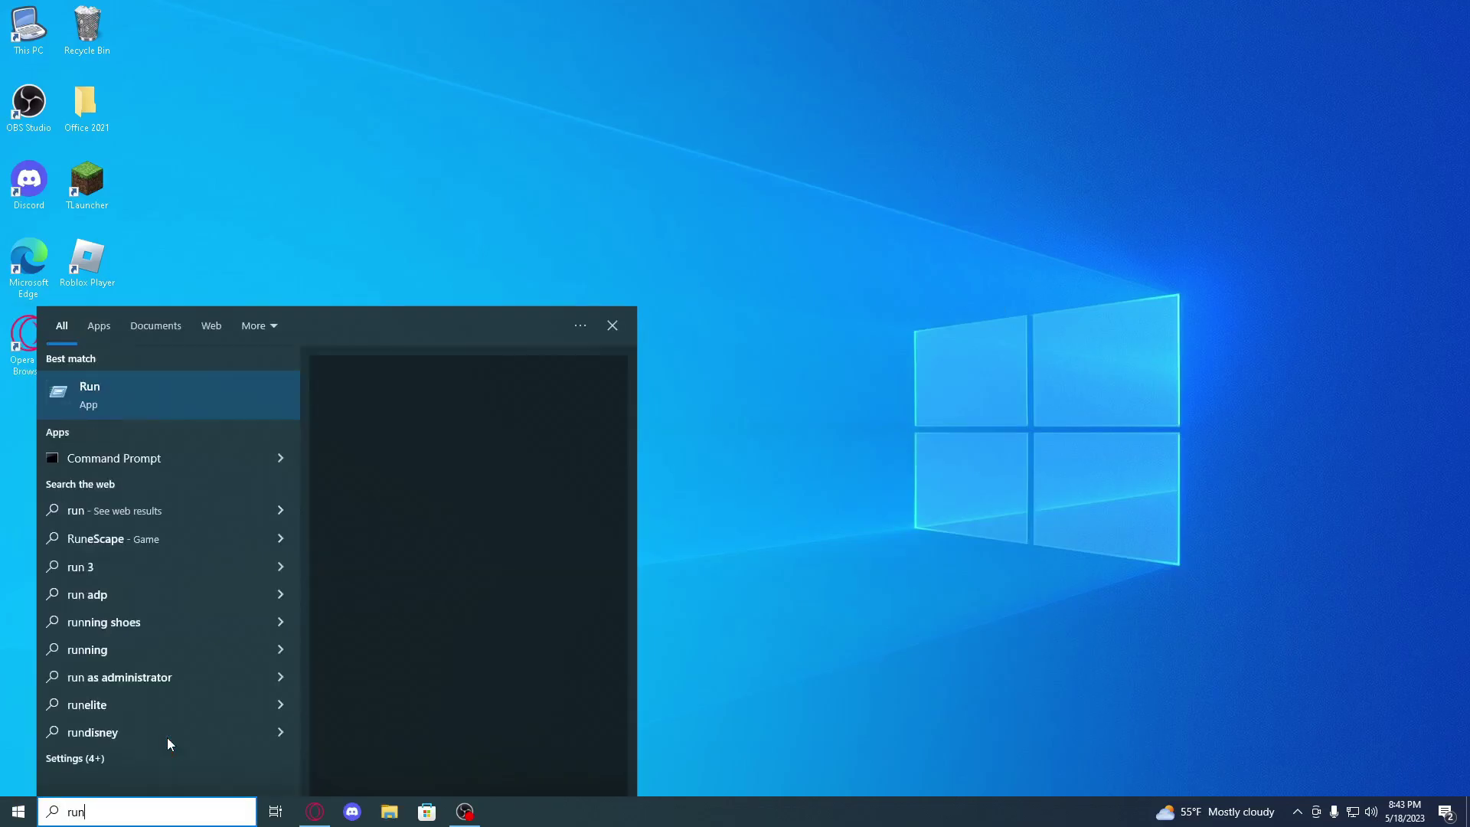
key("Return")
type("%temp%")
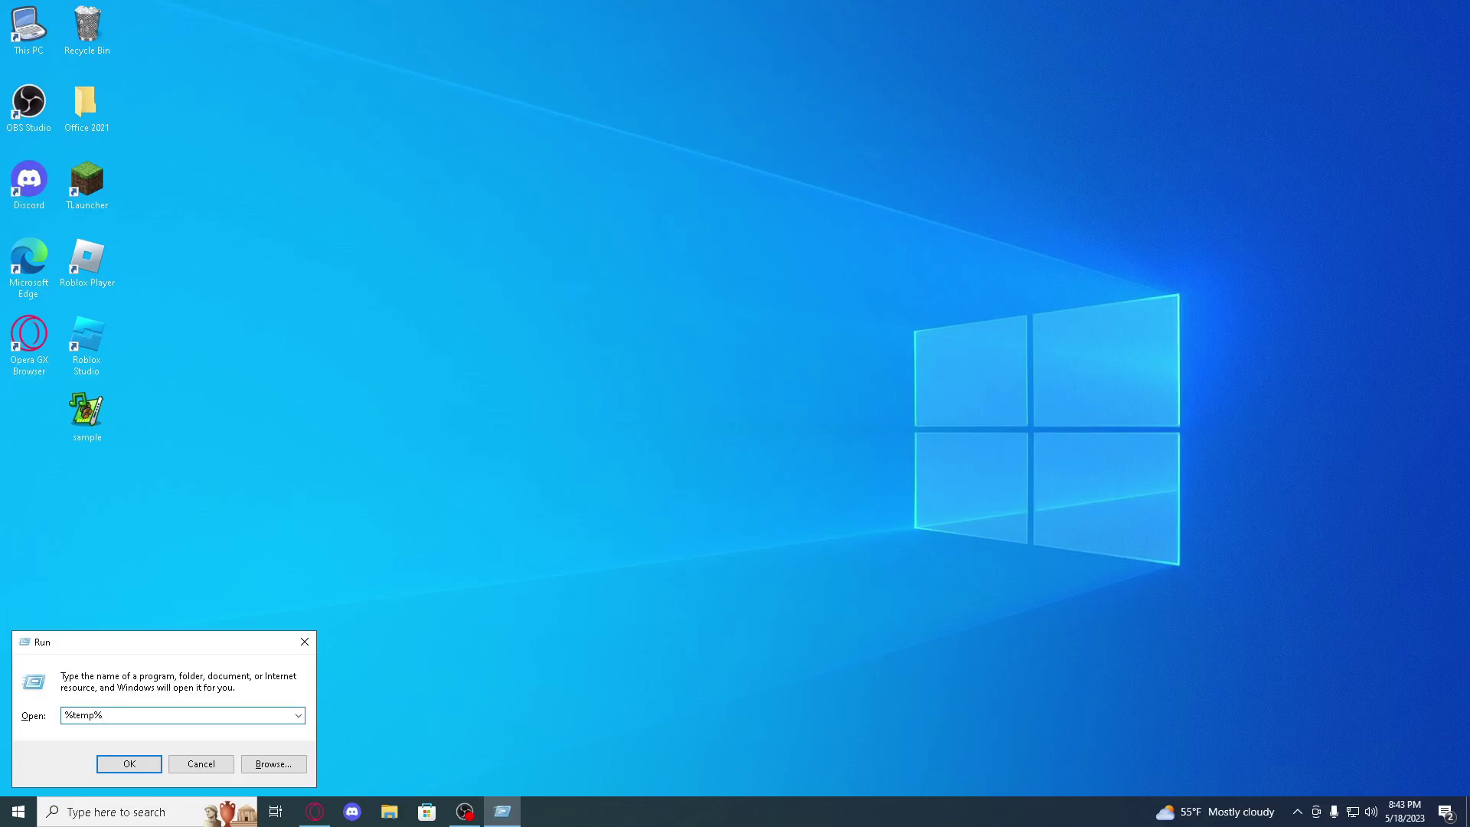
key("Return")
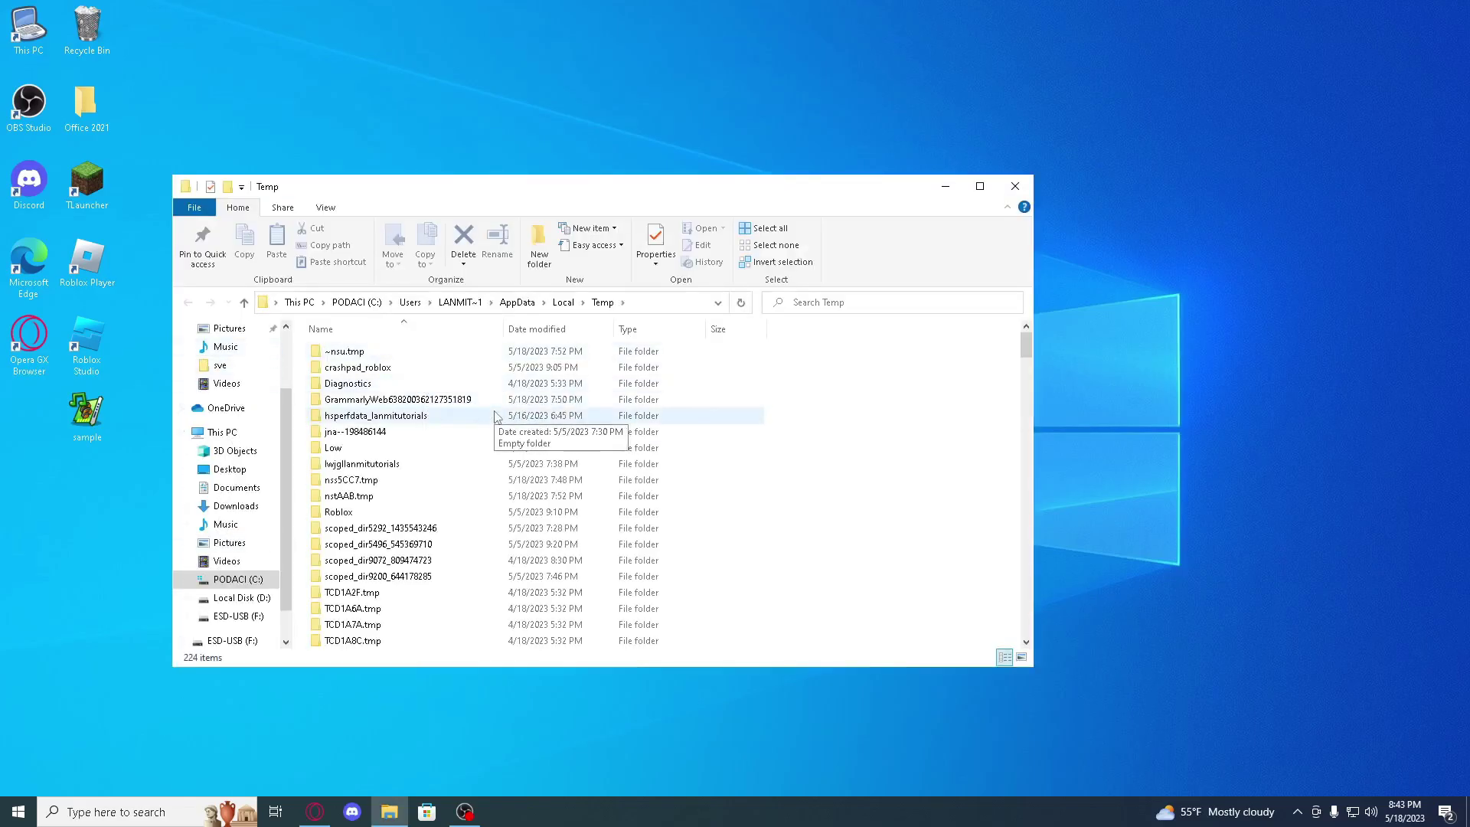
Step: Recycle 3,077 items from the user Temp folder, skipping the 14 in-use files, and close it
key("ctrl+a")
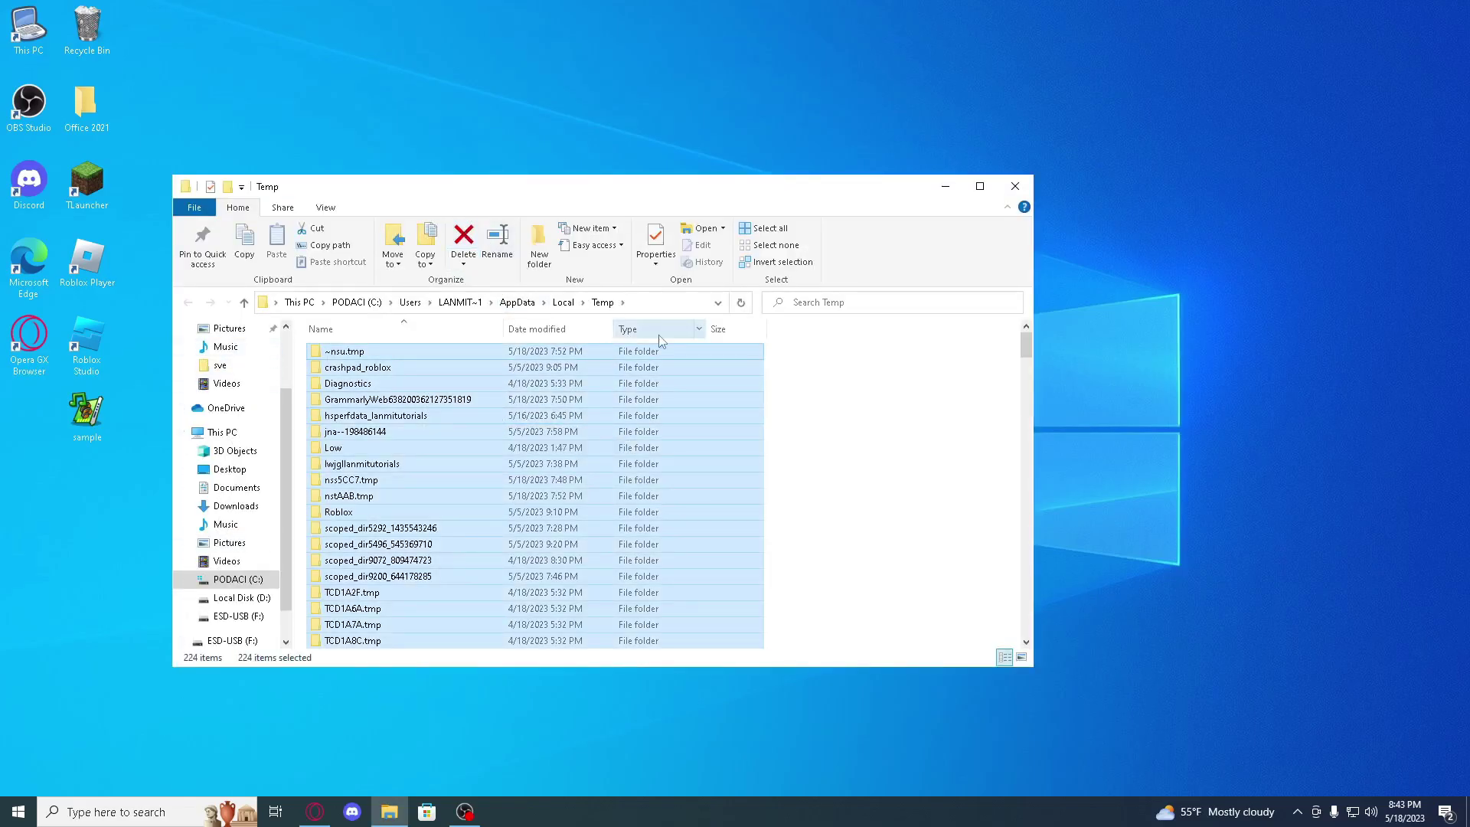
key("Delete")
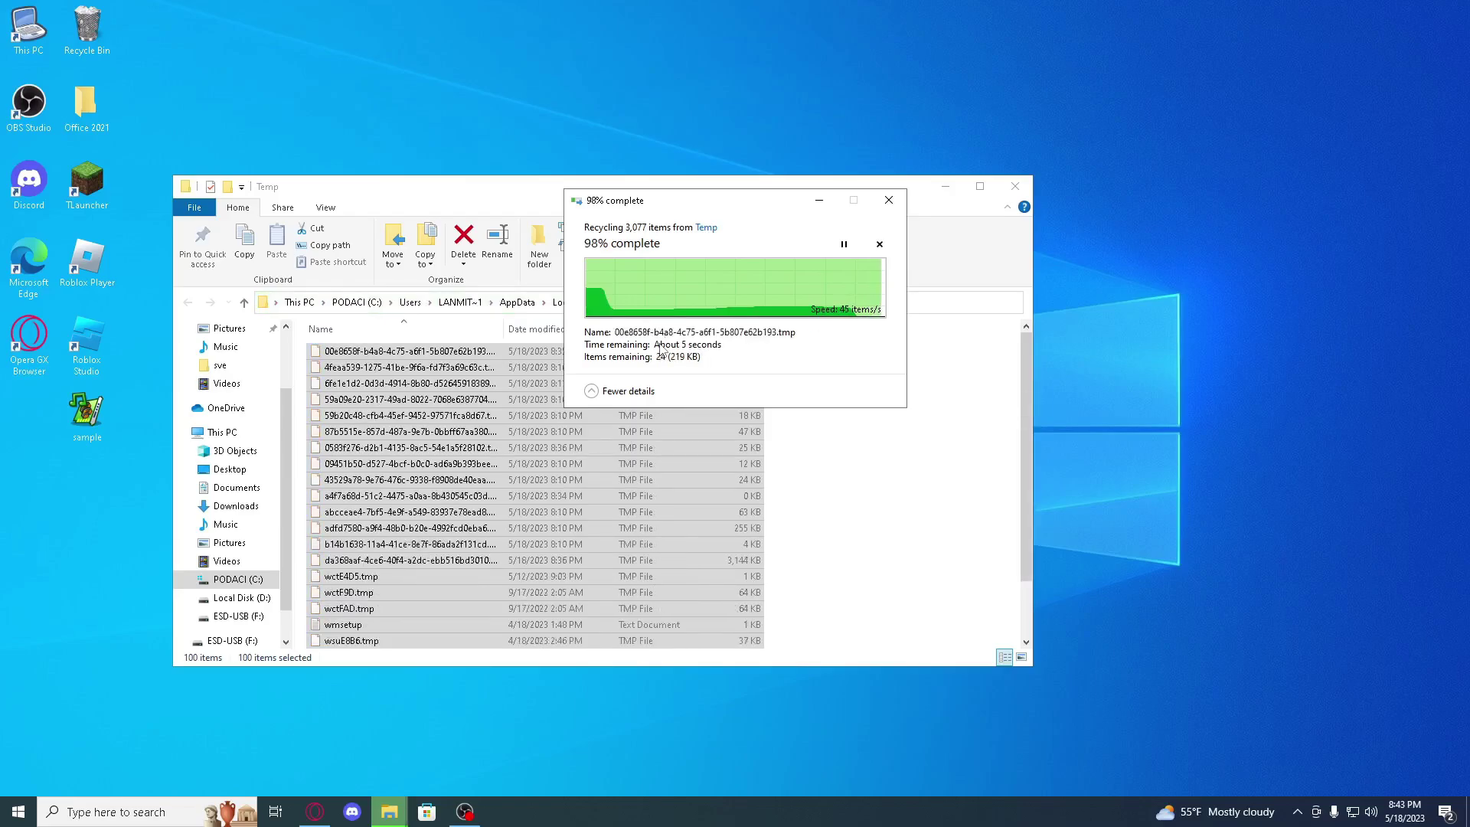
left_click(662, 343)
left_click(698, 365)
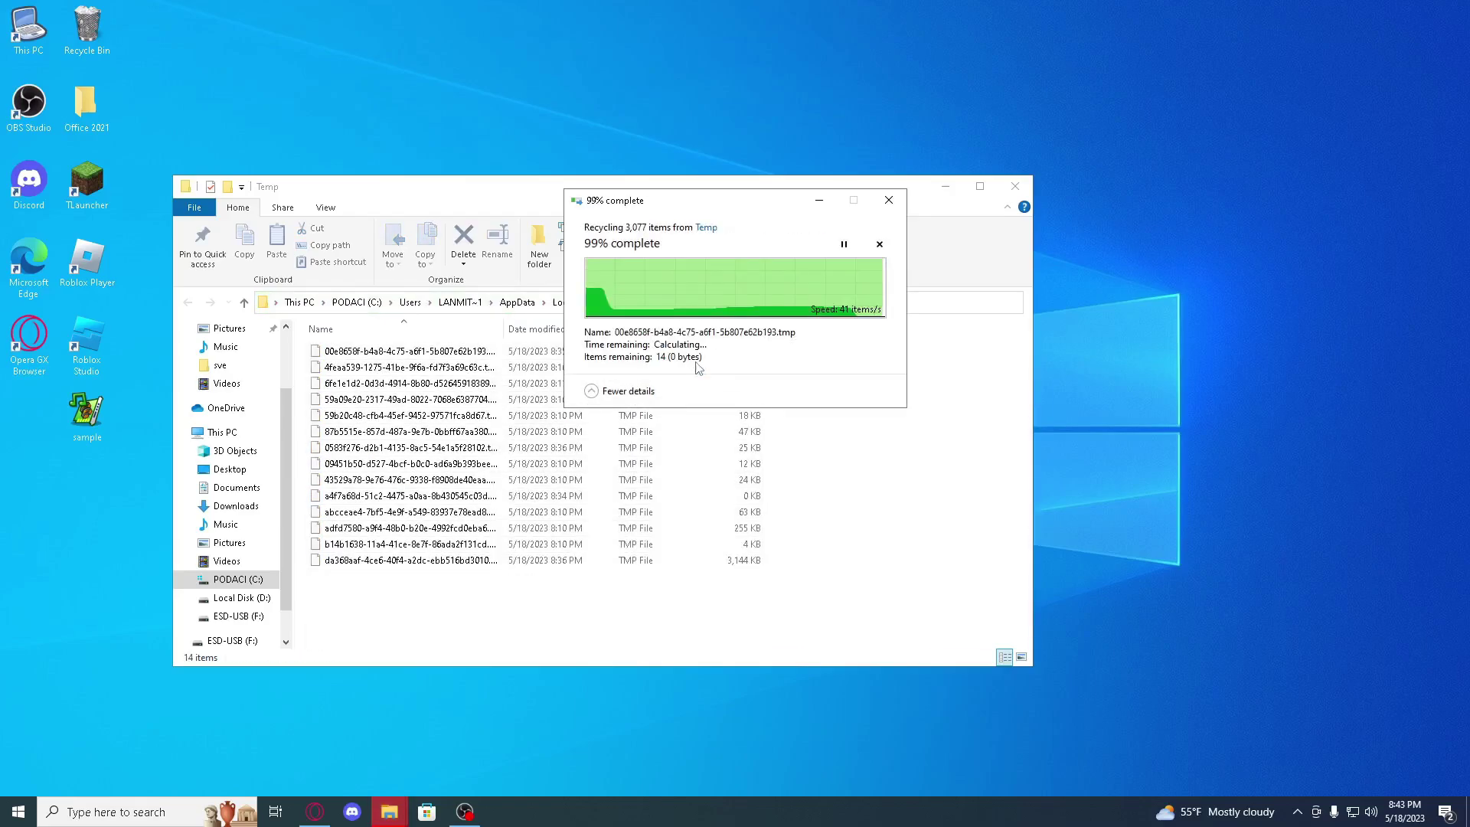
left_click(701, 365)
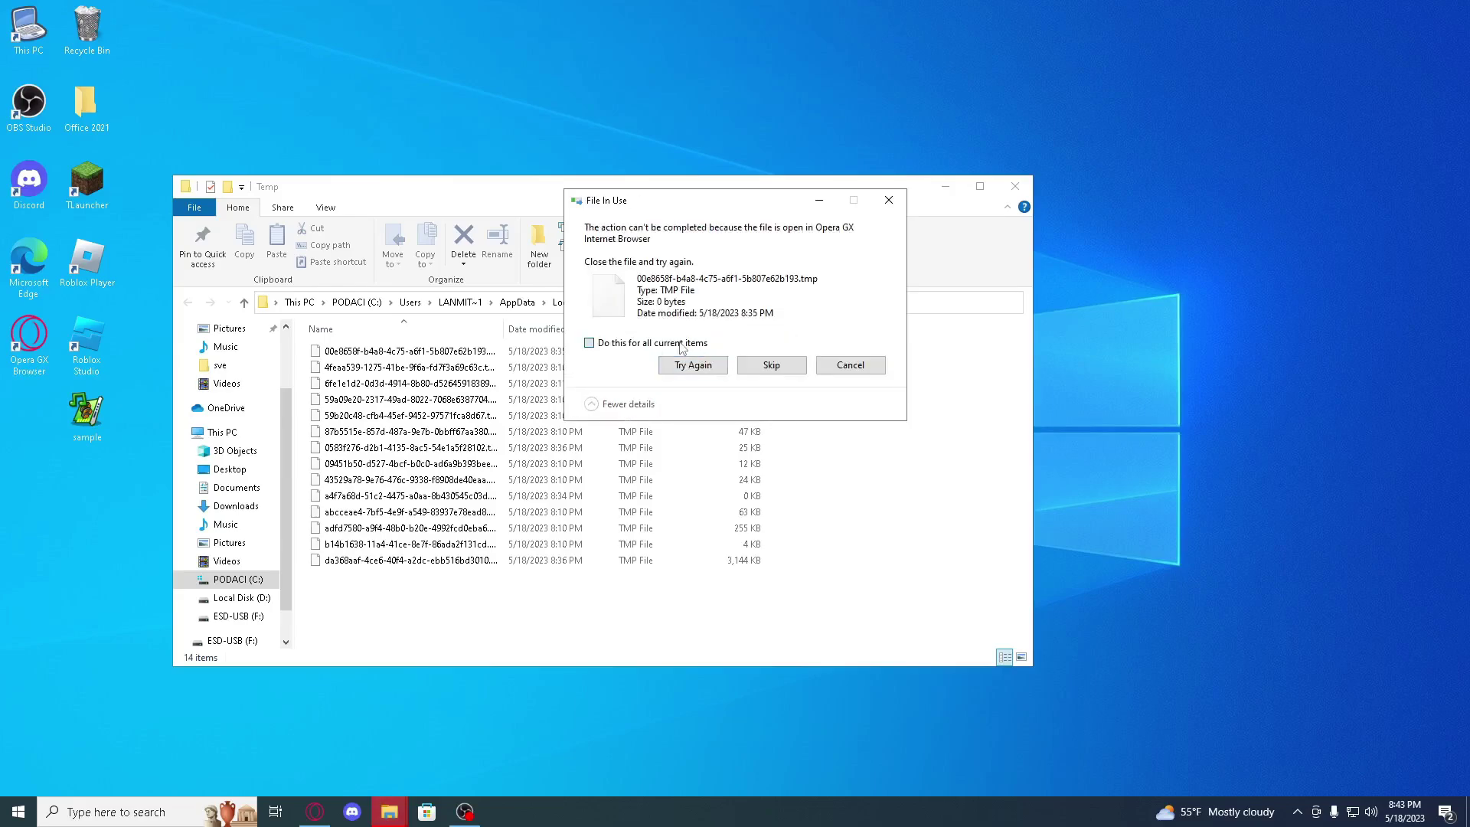
left_click(773, 365)
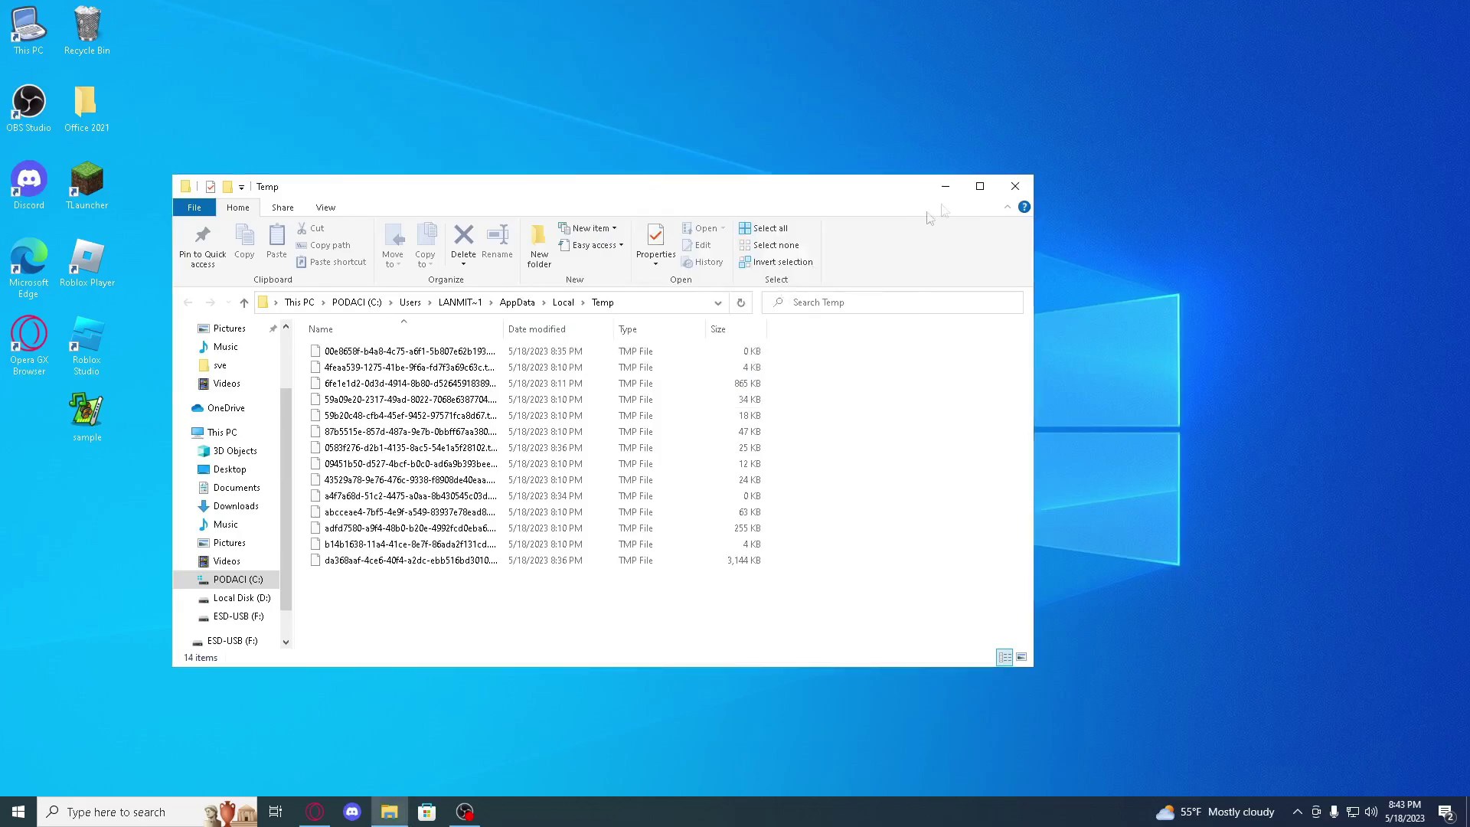
left_click(1015, 186)
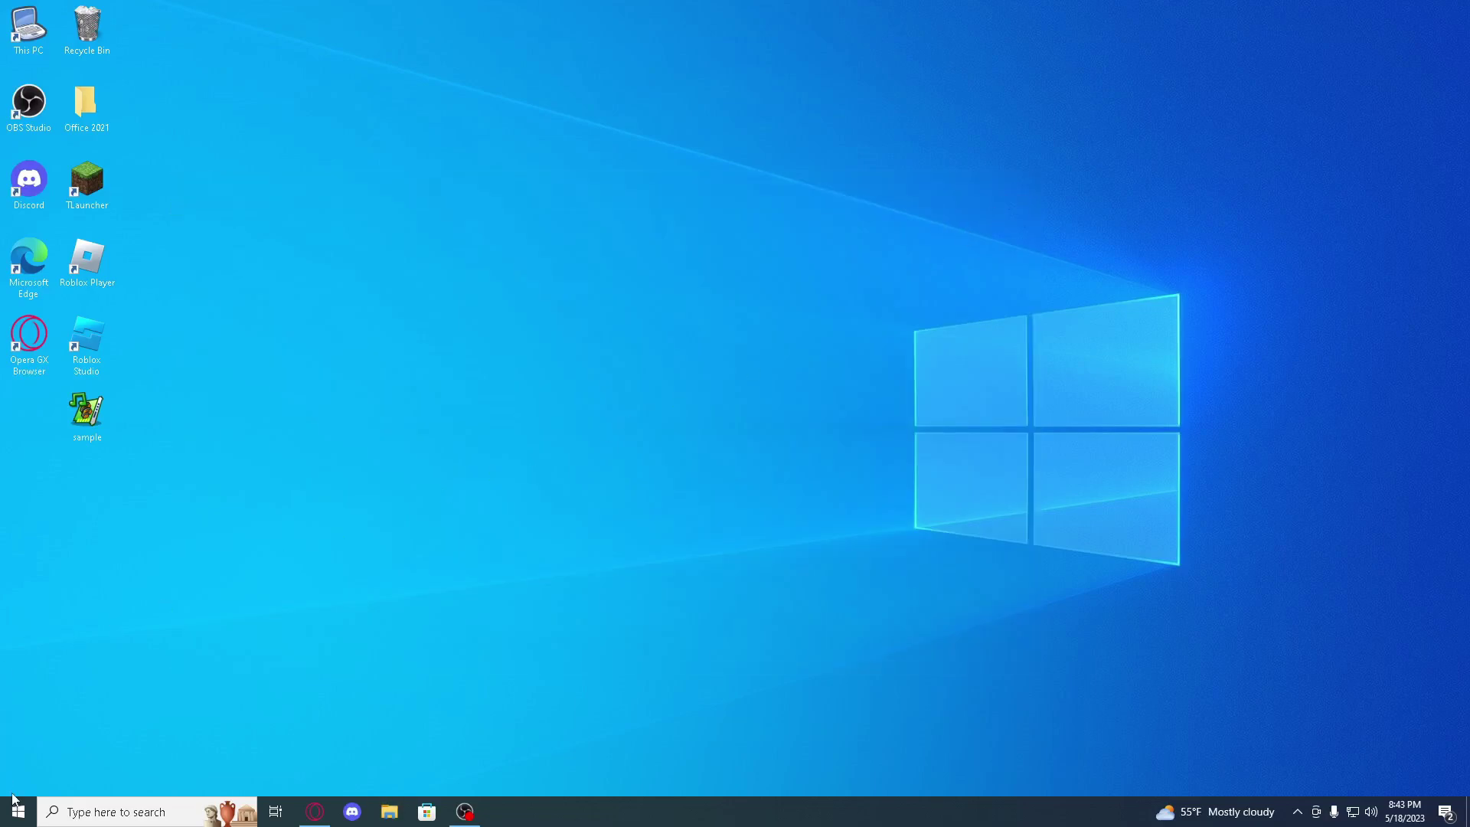
left_click(11, 817)
Step: Launch Disk Cleanup with cleanmgr and scan drive PODACI (C:)
type("run")
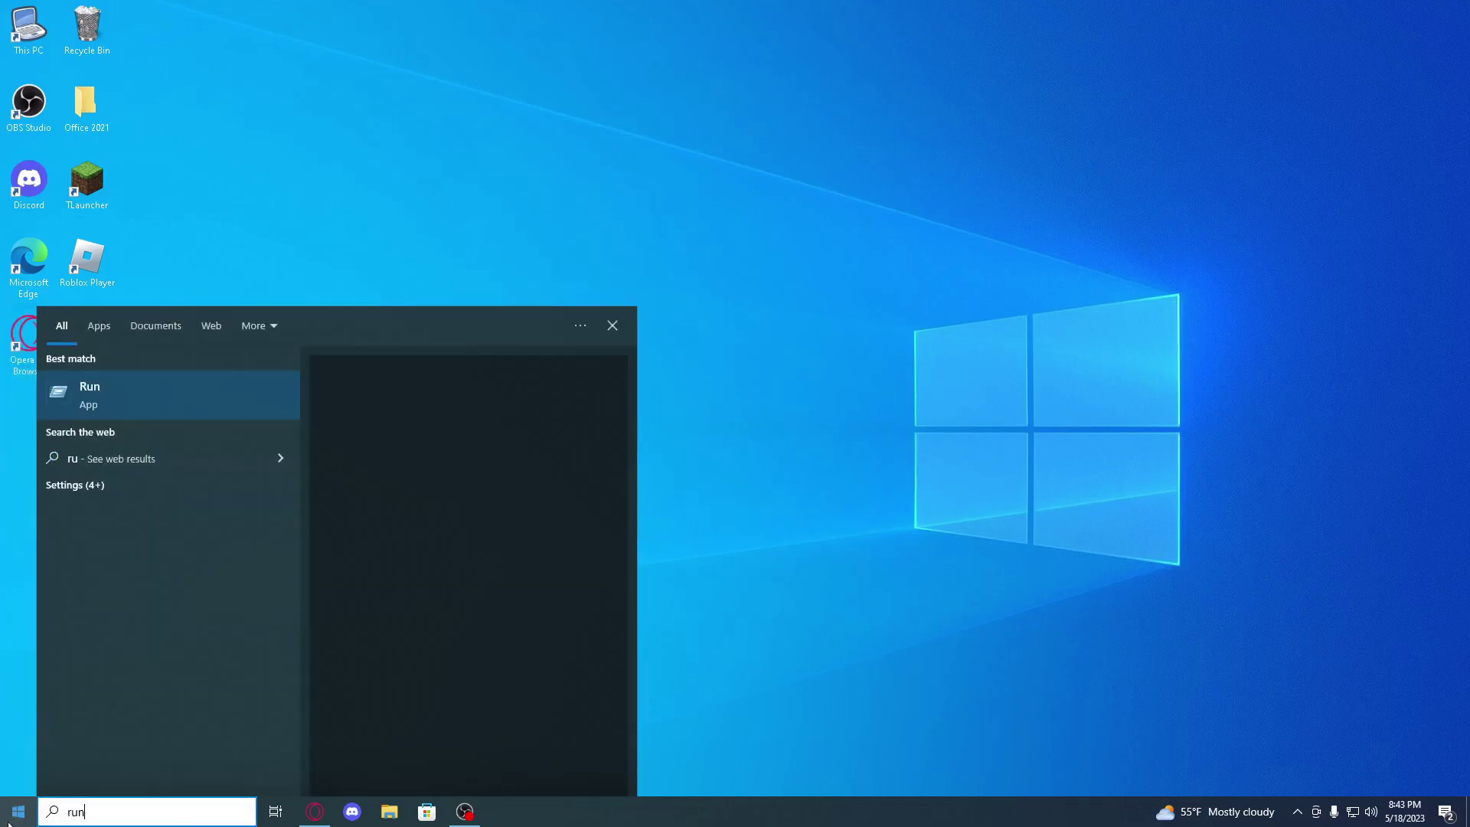
key("Return")
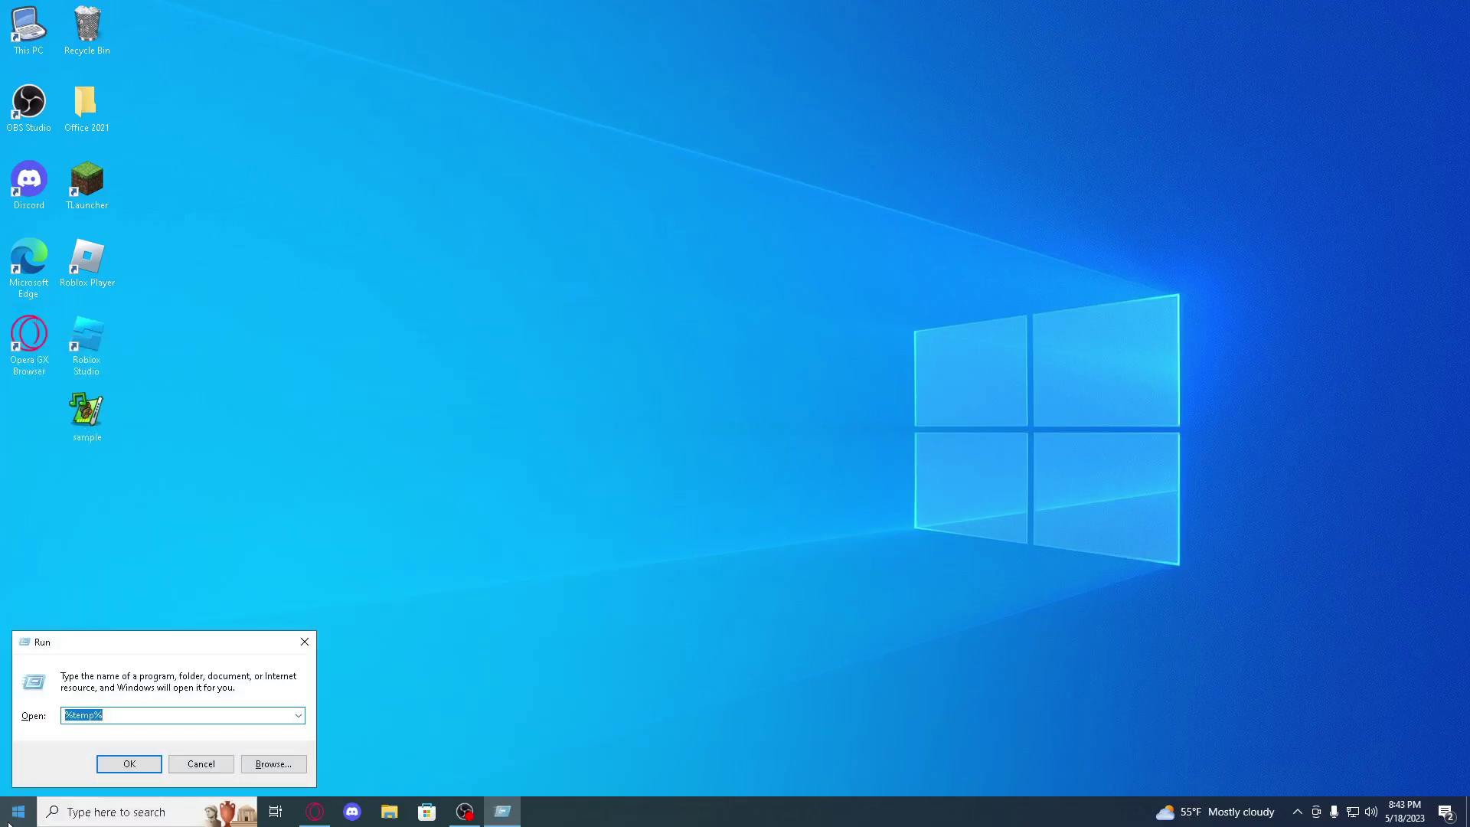
type("cleanmg")
key("Return")
left_click(660, 404)
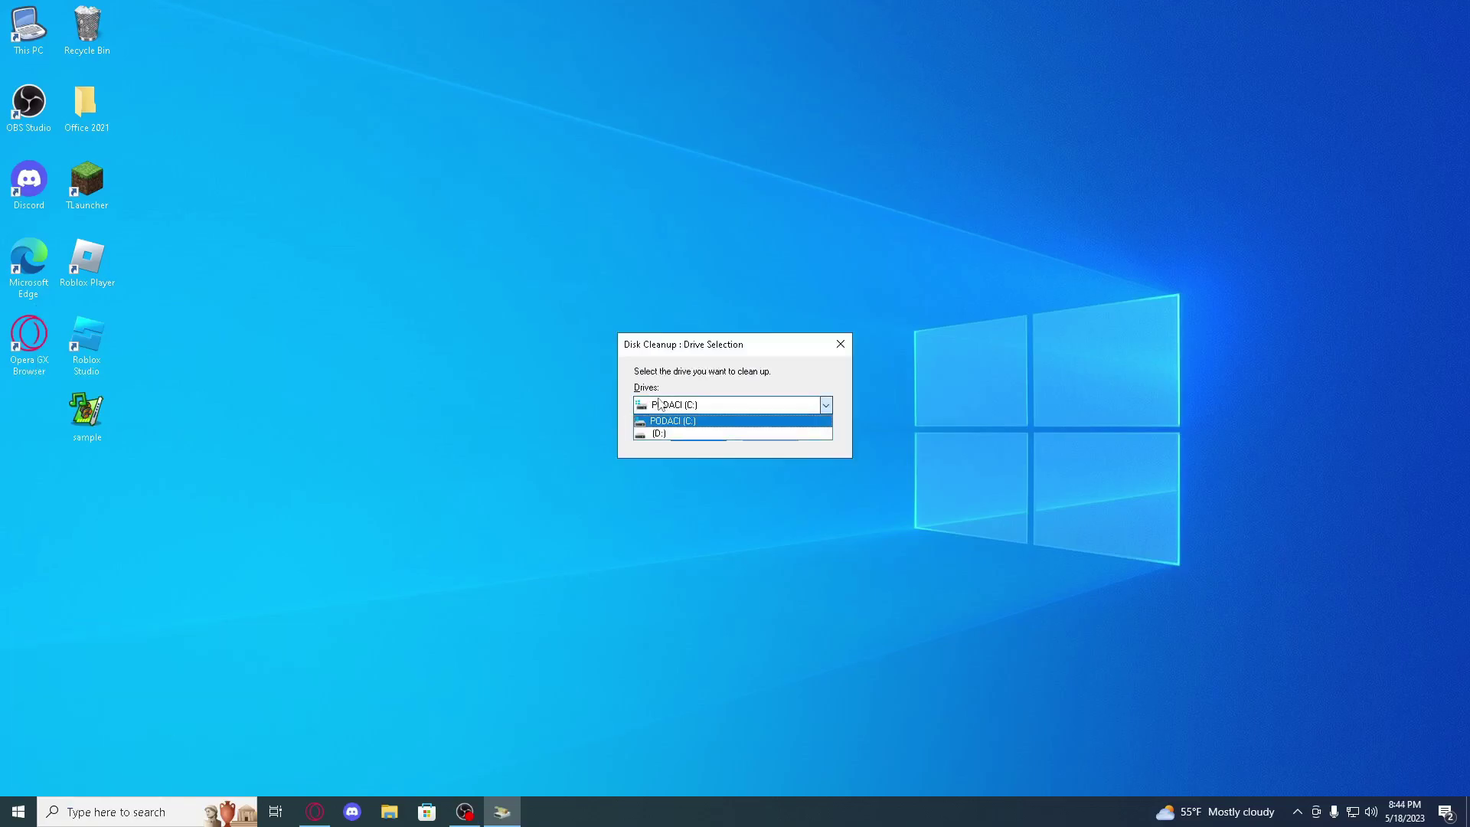
left_click(664, 408)
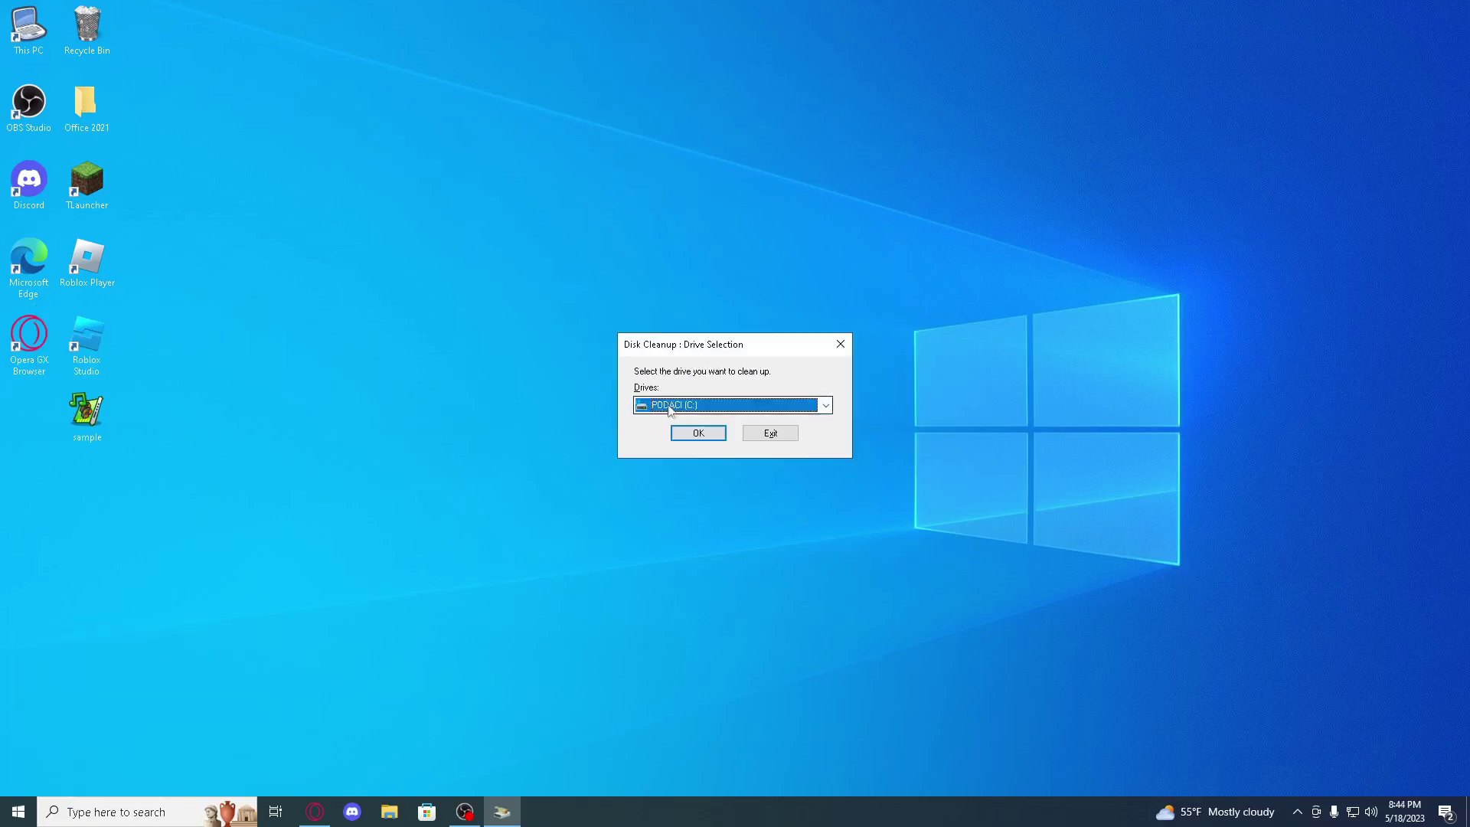
left_click(698, 434)
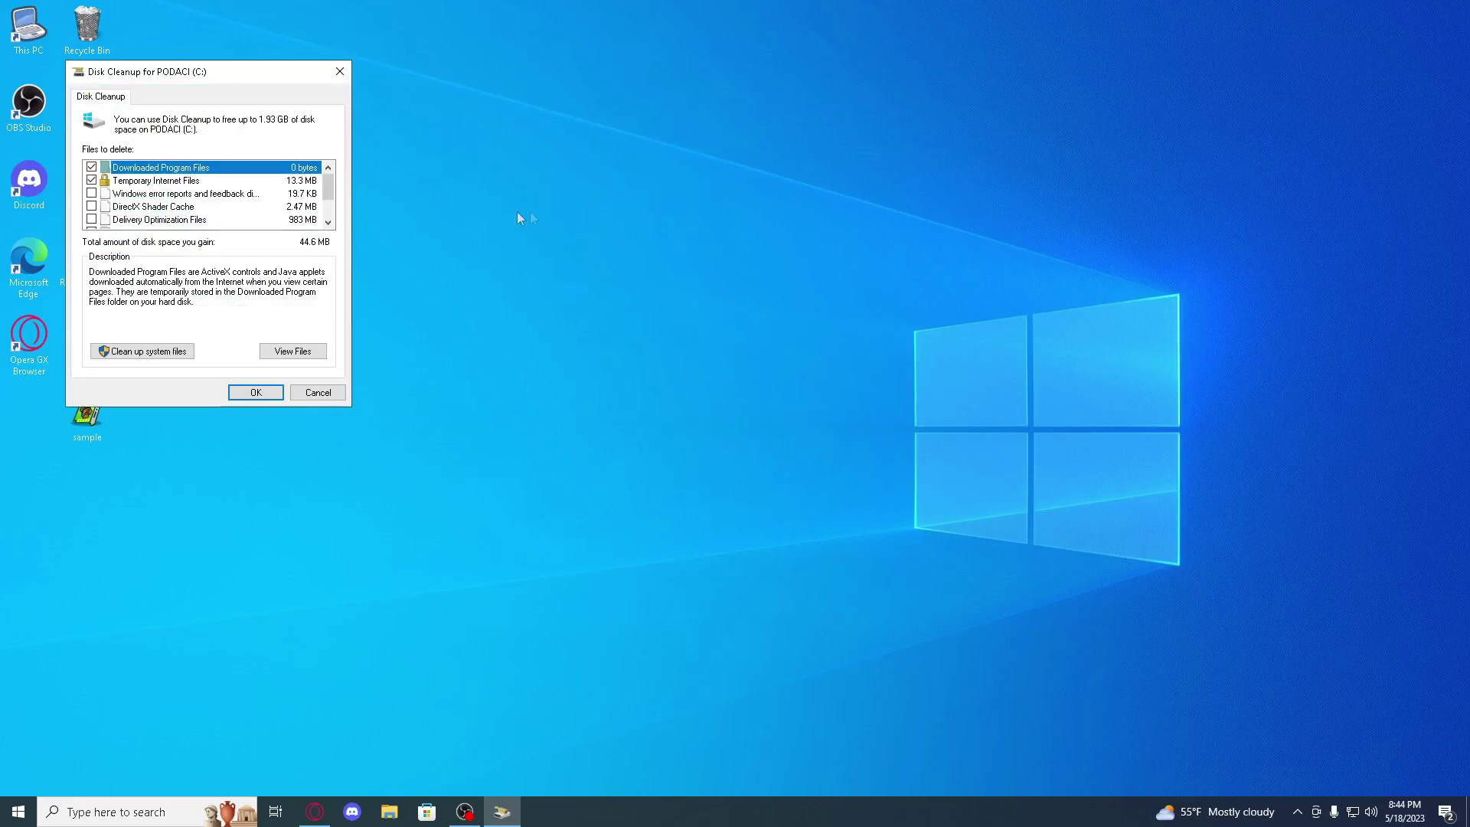
Step: Tick error reports, shader cache, delivery optimization files, temporary files and Recycle Bin, then delete them permanently
left_click(91, 192)
left_click(91, 206)
left_click_drag(327, 186, 329, 204)
left_click(91, 206)
left_click(91, 206)
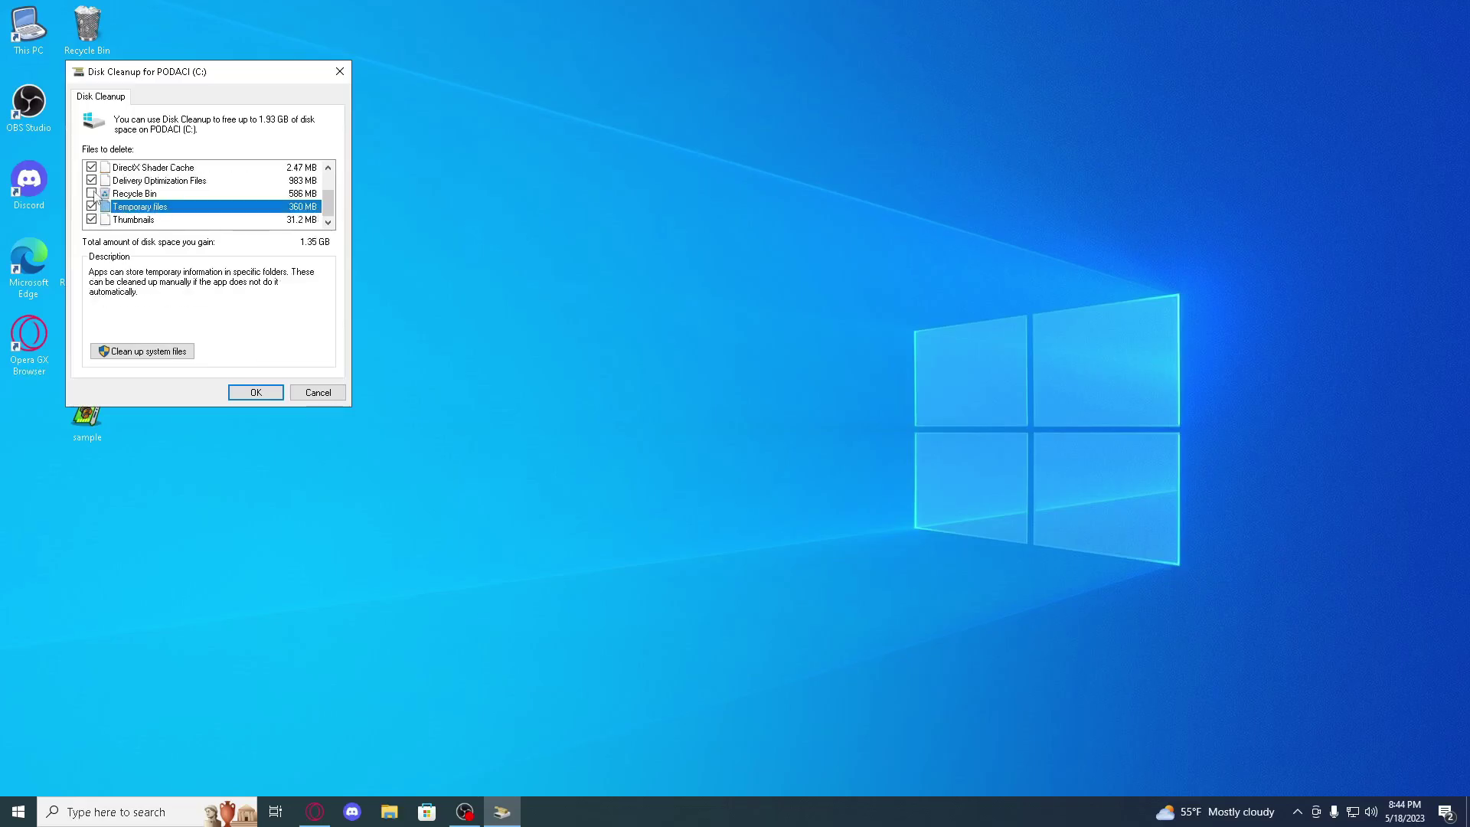
left_click(91, 194)
left_click(255, 392)
left_click(726, 416)
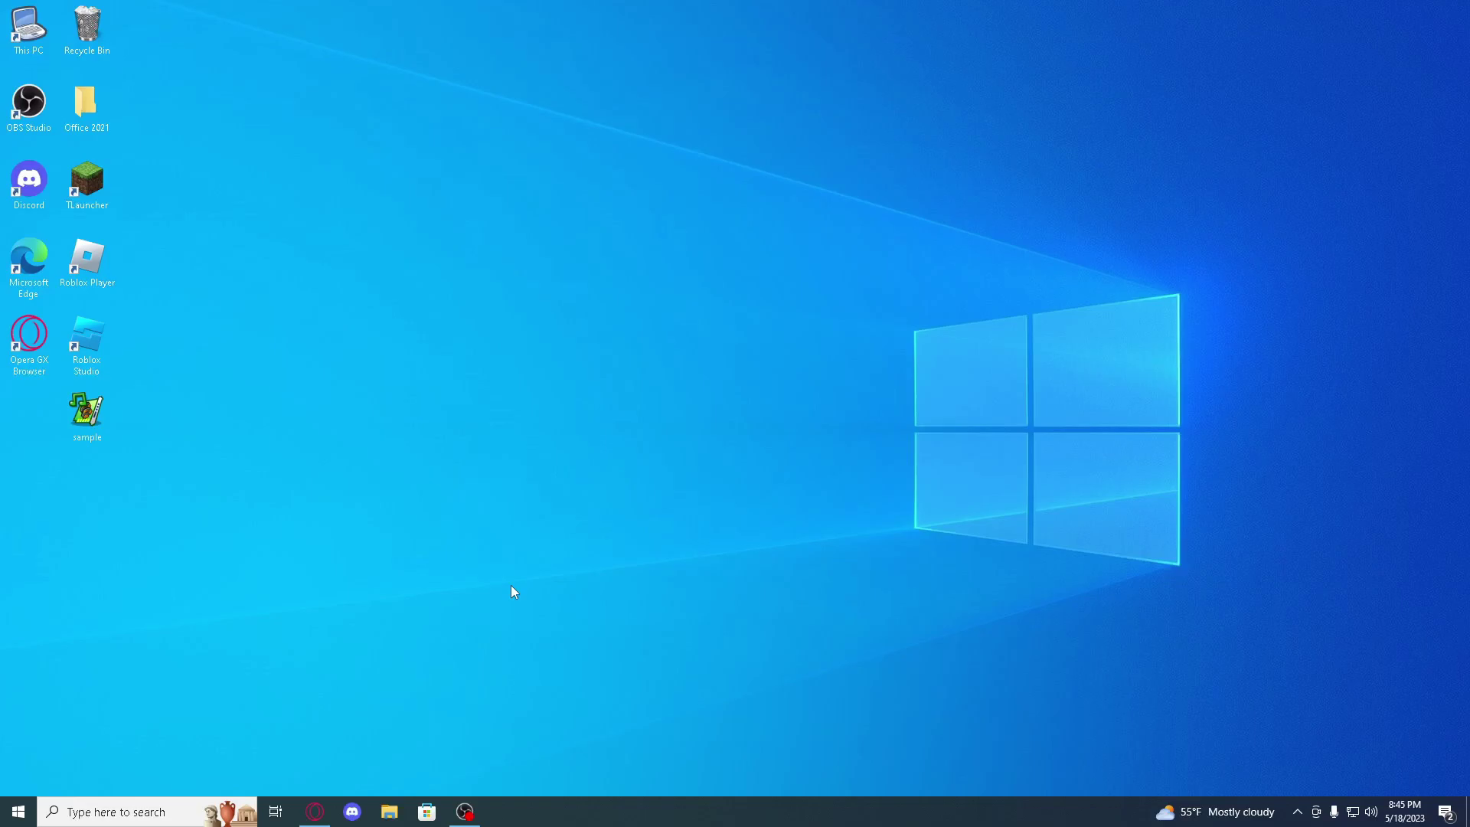
Step: Bring the OBS Studio window back up after Disk Cleanup finishes
left_click(479, 808)
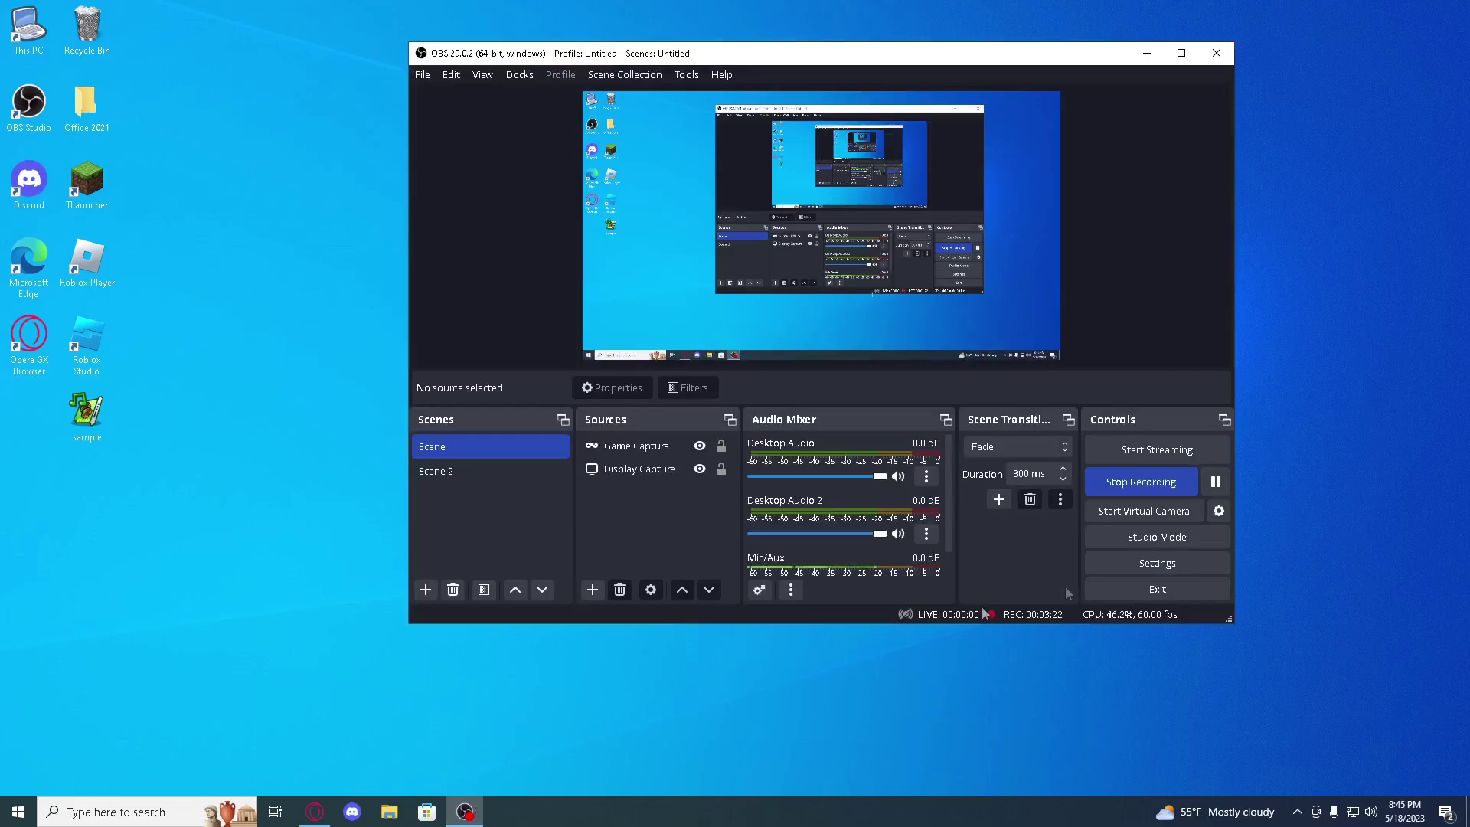